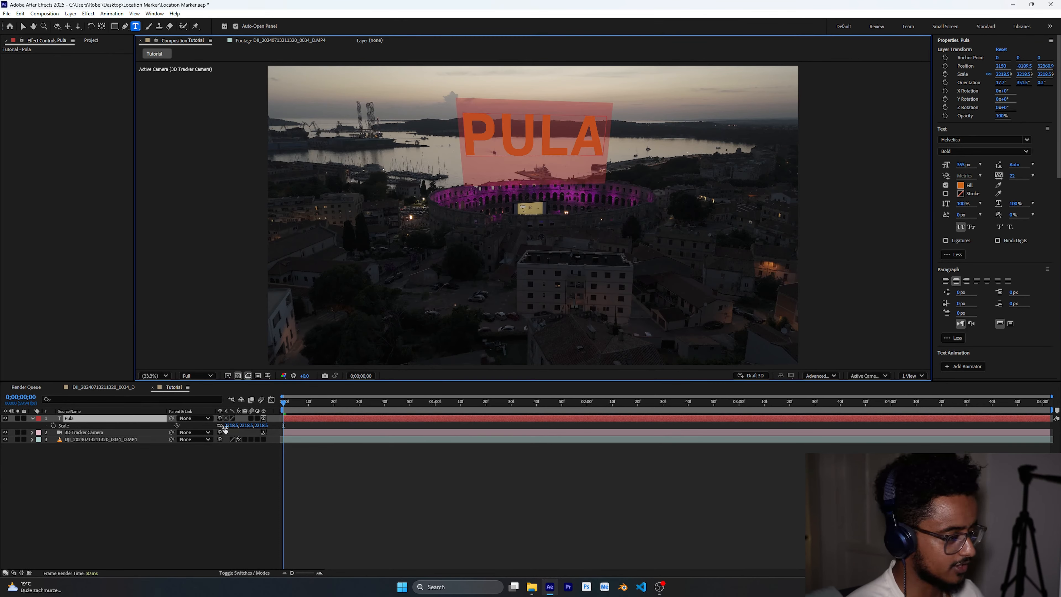
- Move the PULA text layer slightly downward in the scene
left_click(198, 455)
left_click(23, 27)
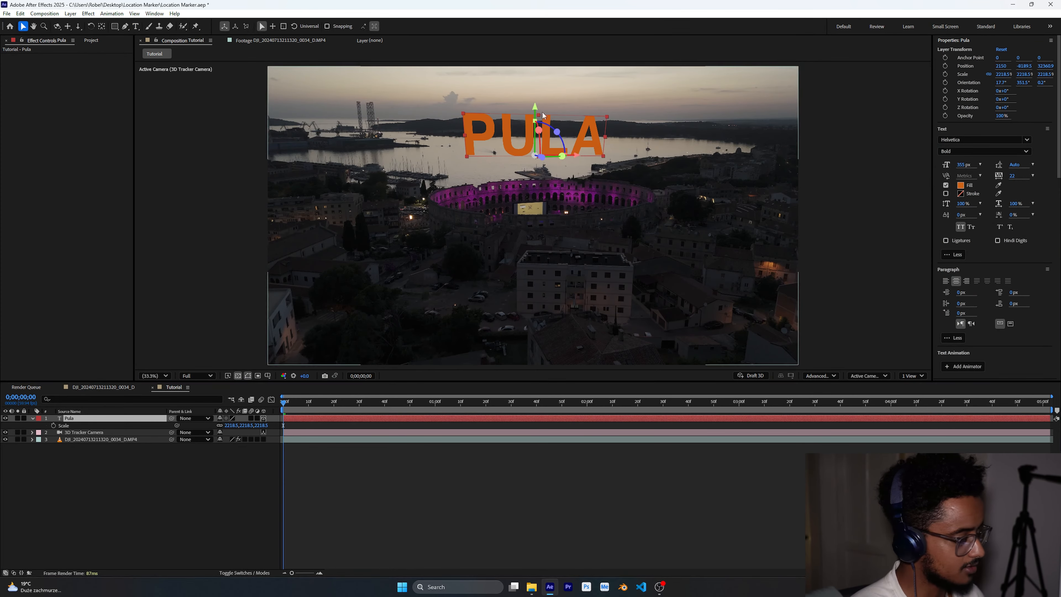
left_click_drag(535, 107, 539, 128)
left_click(206, 480)
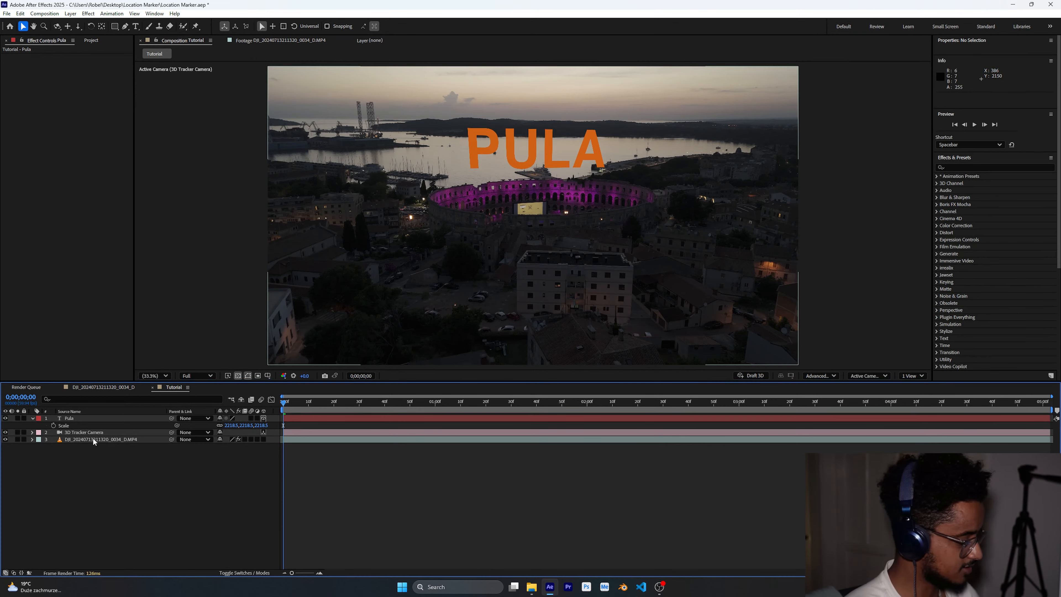
- Expand the PULA layer's Geometry Options and drag its Extrusion Depth up to about 186
left_click(33, 418)
left_click(32, 418)
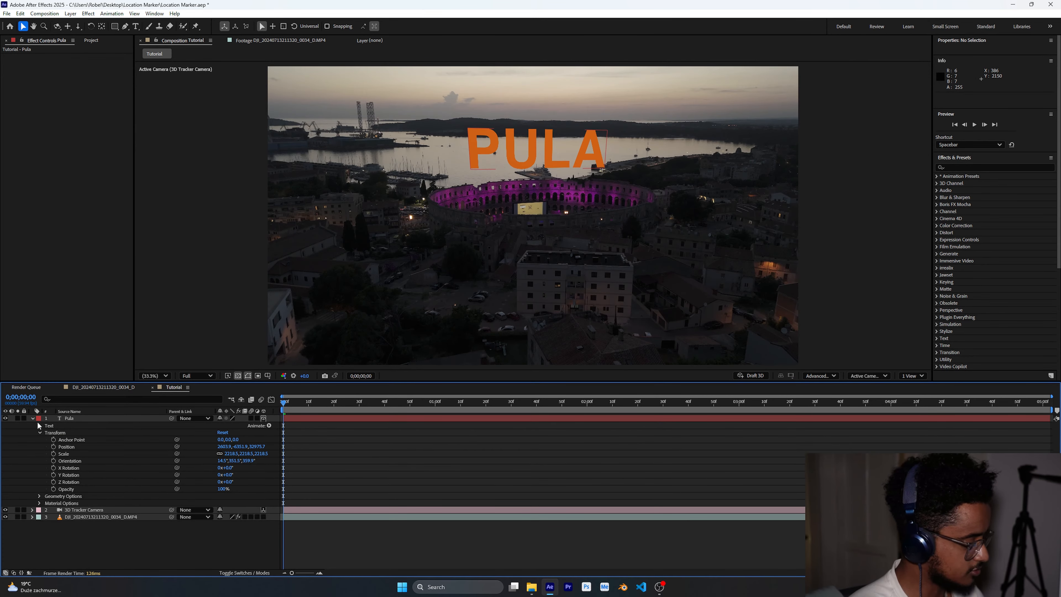
left_click(39, 503)
scroll(65, 492, "down", 2)
left_click(39, 489)
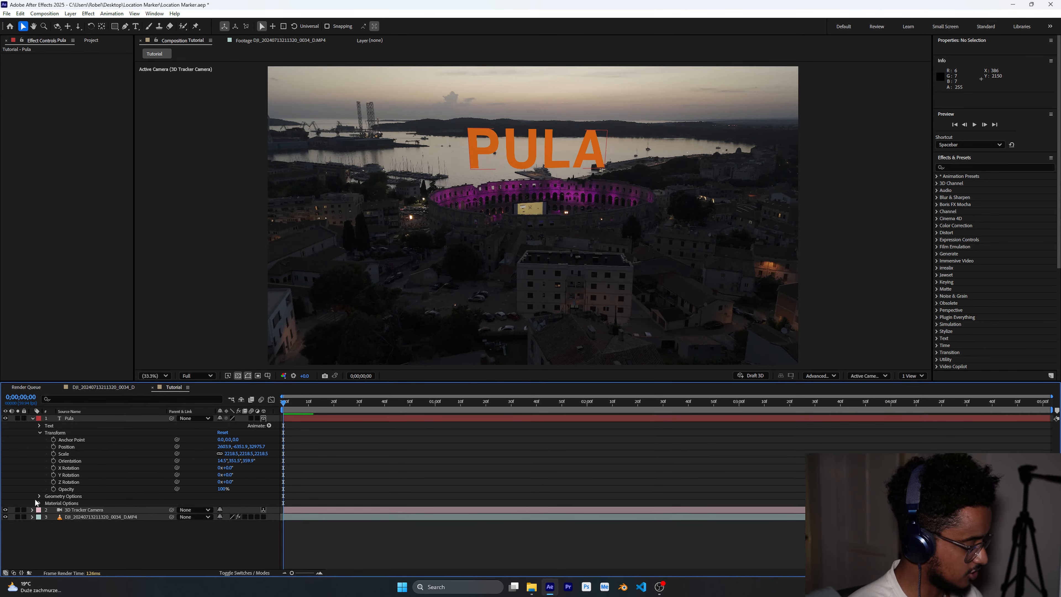
left_click(39, 497)
left_click(74, 523)
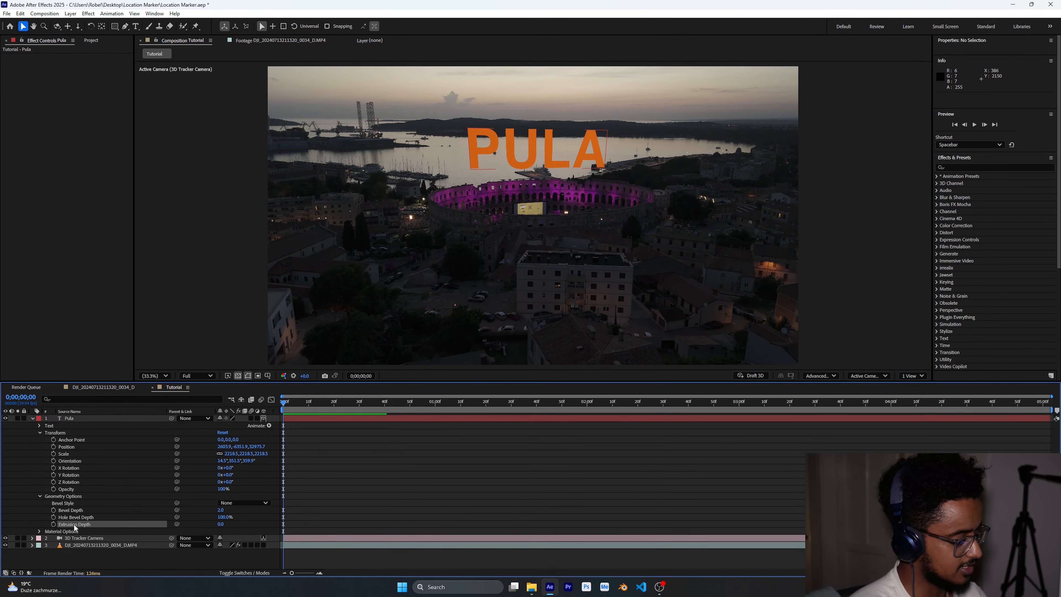
left_click(90, 518)
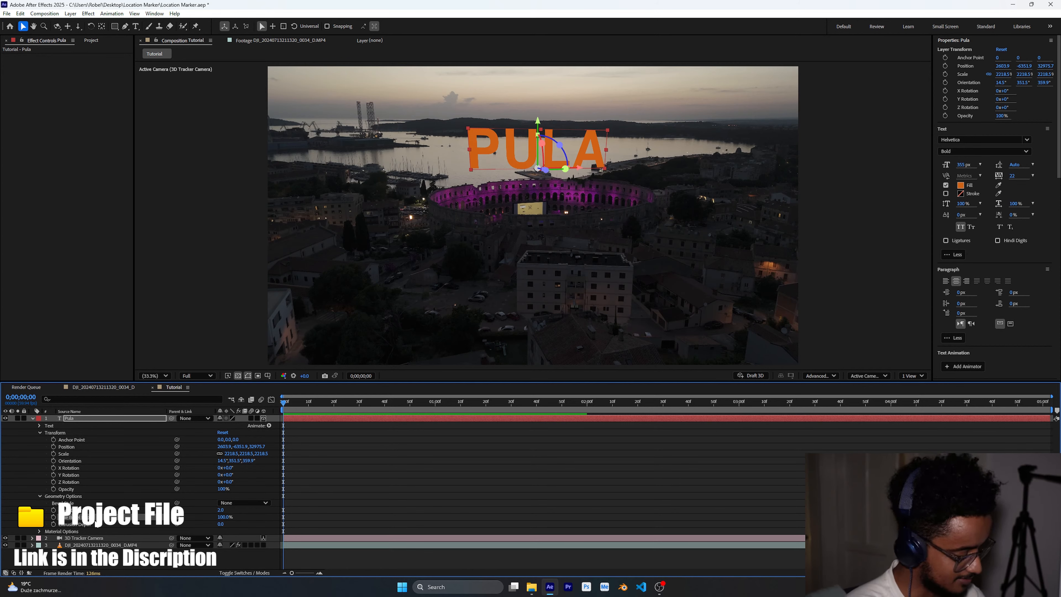
left_click(96, 523)
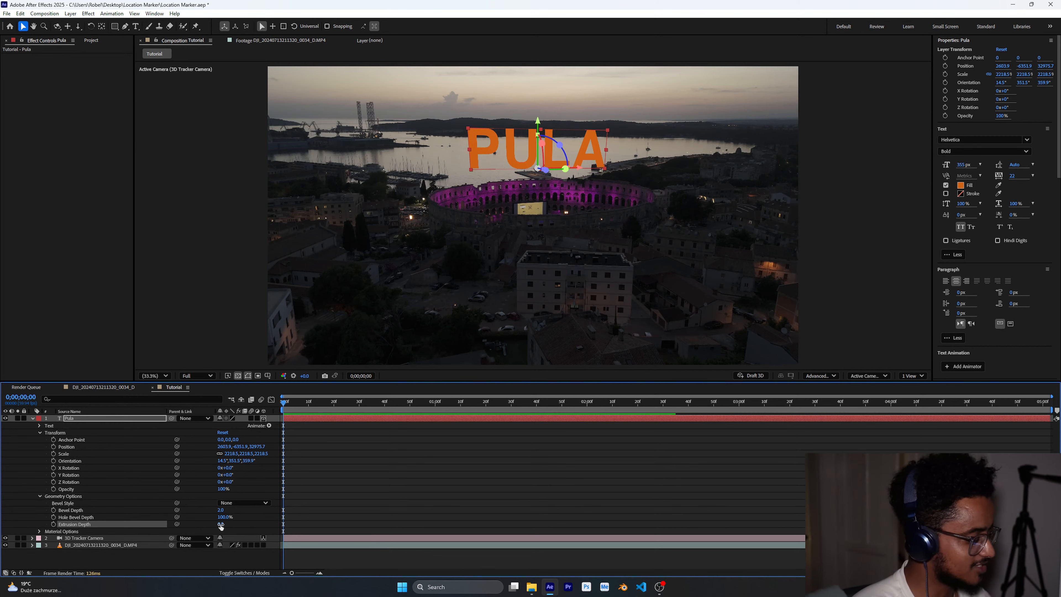
left_click_drag(222, 524, 261, 528)
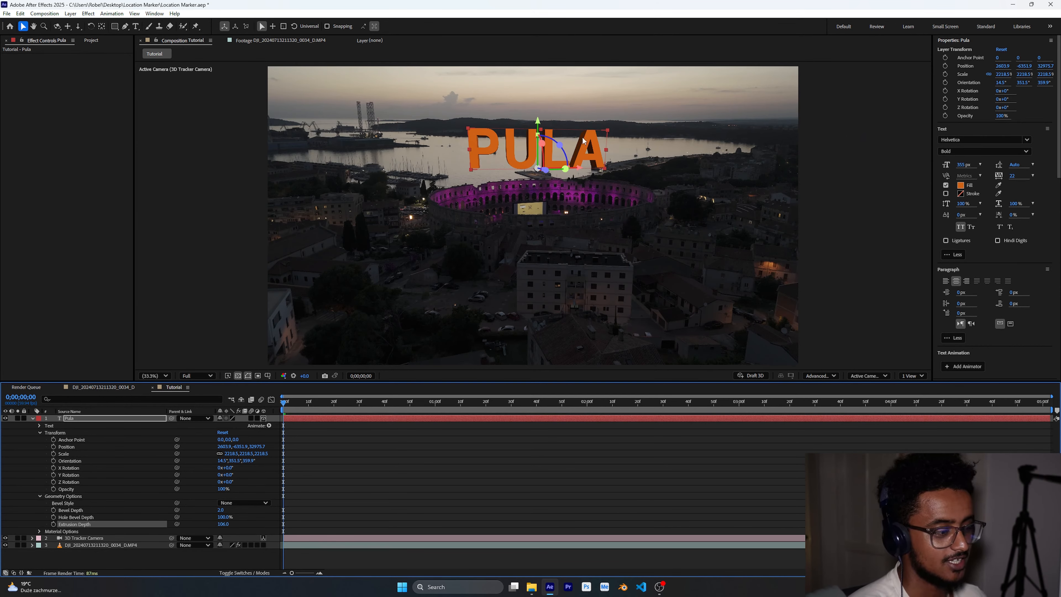
- Set the PULA layer's Extrusion Depth to 100
scroll(584, 141, "up", 3)
left_click_drag(582, 142, 589, 270)
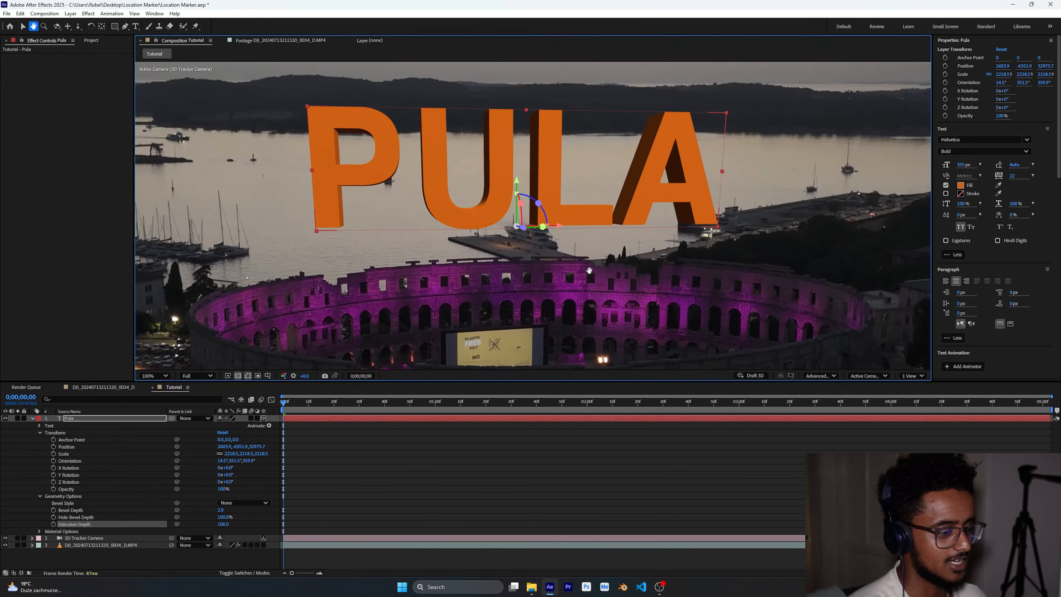
key("v")
mouse_move(222, 523)
left_mouse_down()
mouse_move(205, 520)
mouse_move(222, 524)
left_mouse_up()
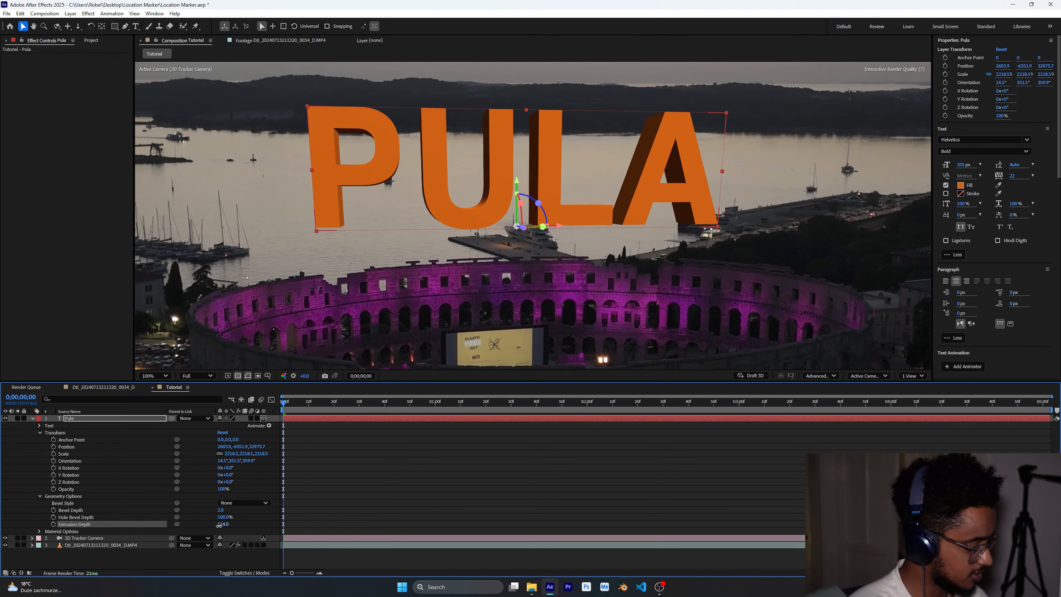
left_click(222, 523)
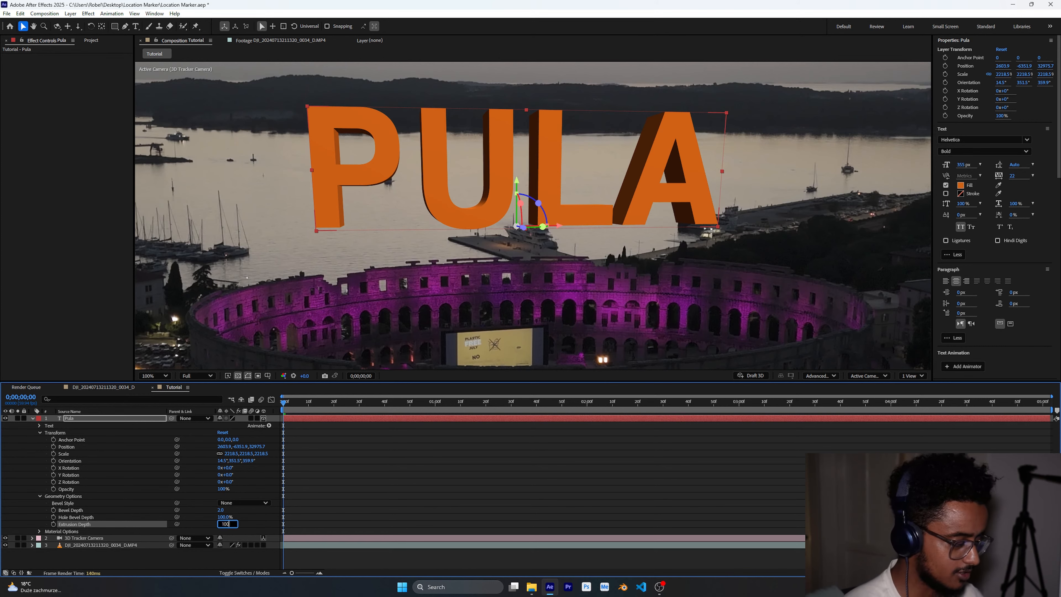
type("100")
left_click(205, 511)
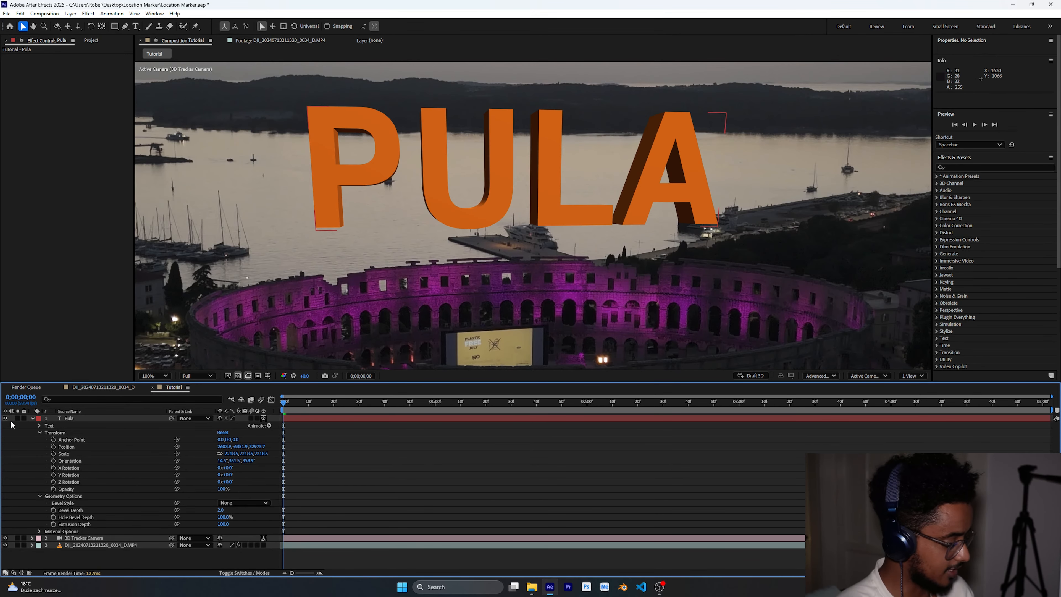
- Duplicate the PULA text layer and nudge the copy downward
left_click(40, 432)
scroll(478, 256, "down", 8)
scroll(549, 235, "up", 4)
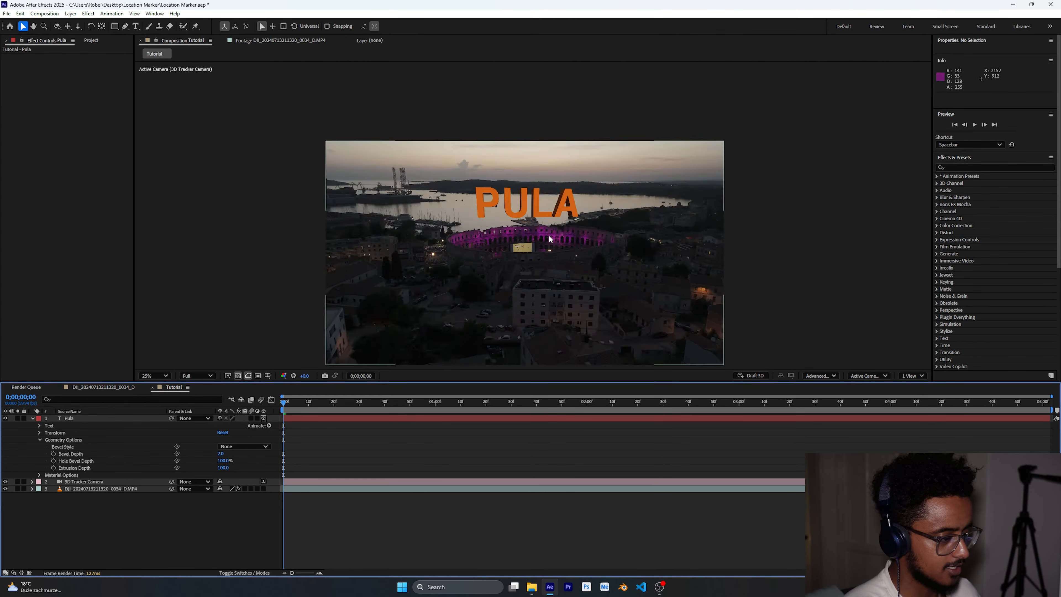
left_click(538, 201)
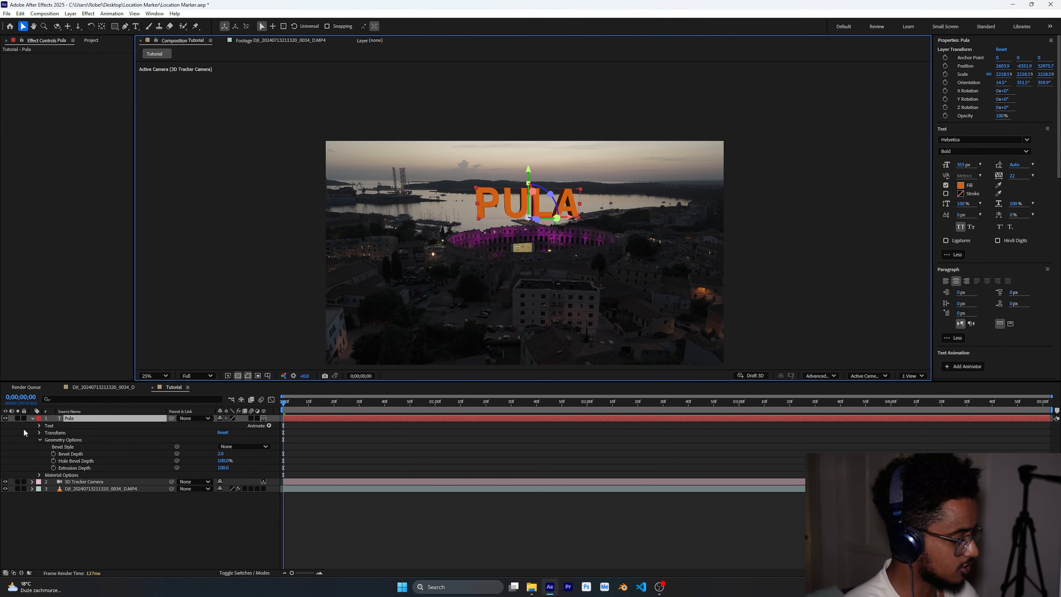
left_click(33, 419)
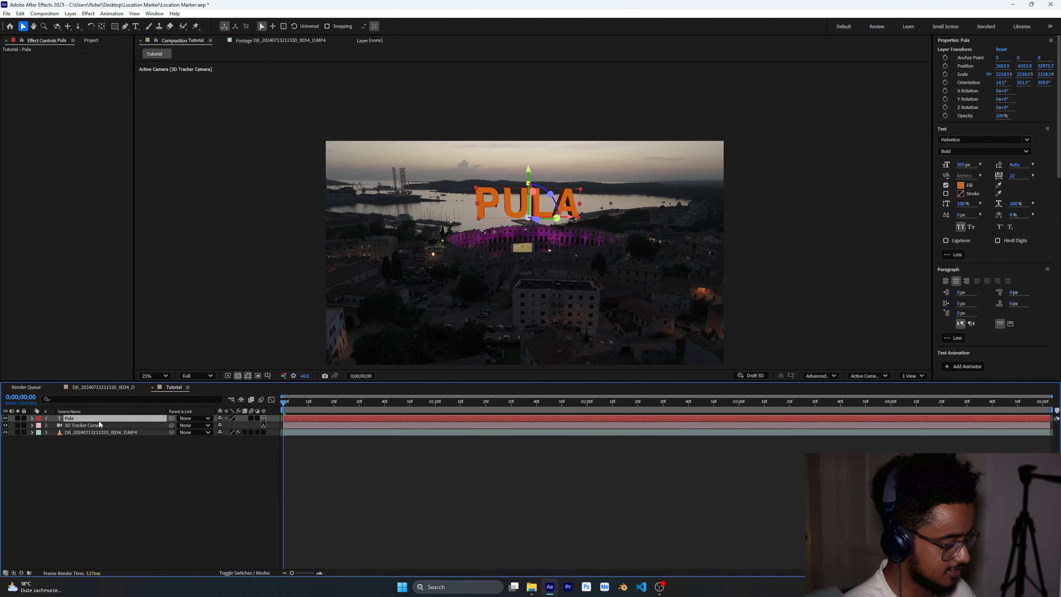
key("ctrl+d")
key("shift+Down")
key("shift+Down")
key("shift+Down")
key("shift+Down")
key("shift+Down")
key("shift+Down")
key("shift+Down")
key("shift+Down")
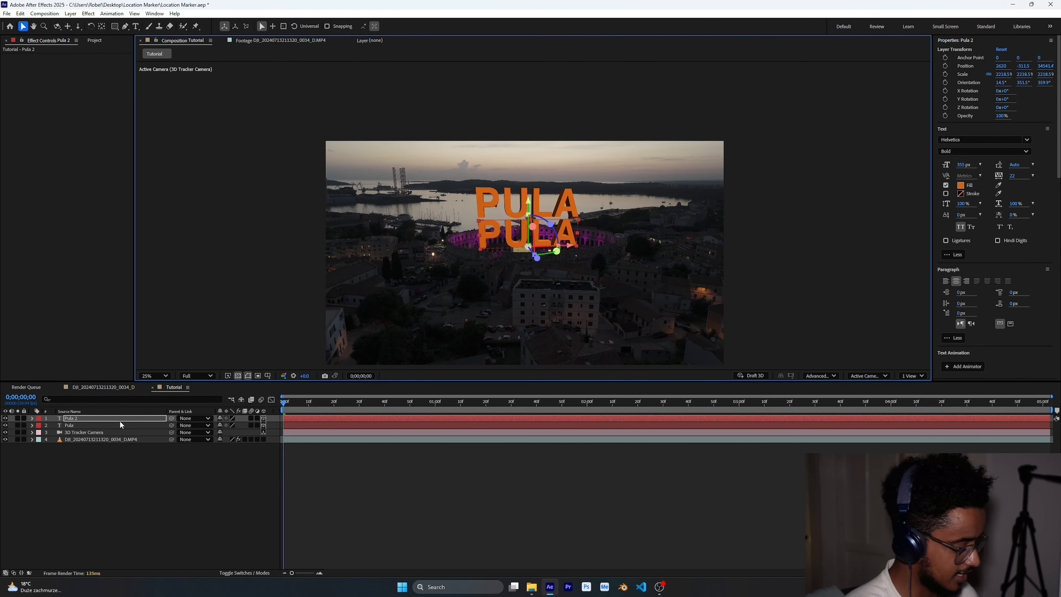
- Scale the duplicate text down to about 760% and move it below the PULA text
key("s")
left_click_drag(229, 426, 1, 426)
scroll(530, 270, "up", 2)
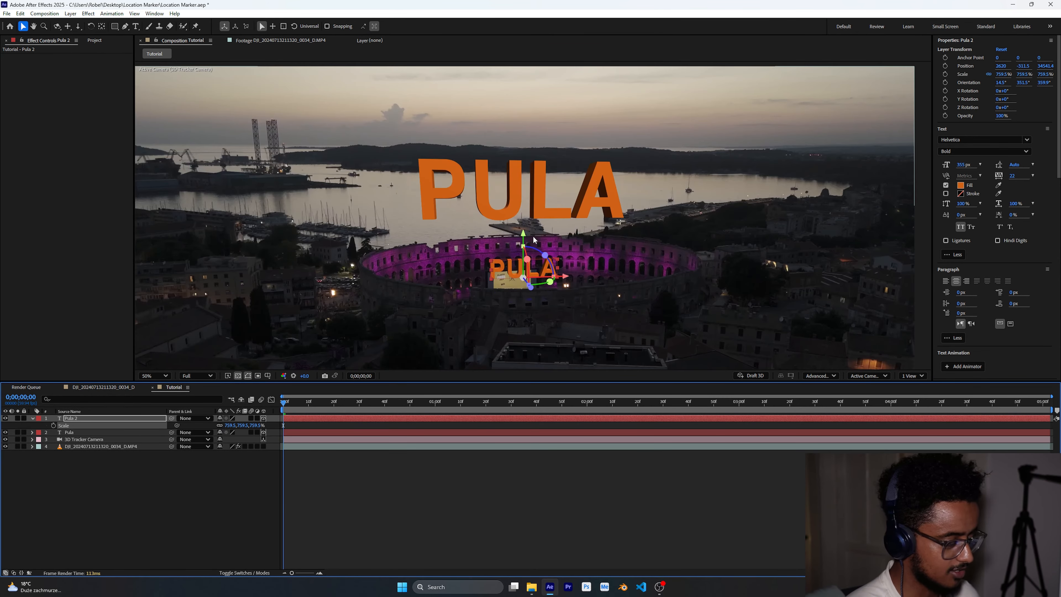
left_click_drag(523, 234, 523, 194)
left_click_drag(572, 241, 647, 251)
- Replace the duplicate layer's text with croatia
key("ctrl+t")
type("croatia")
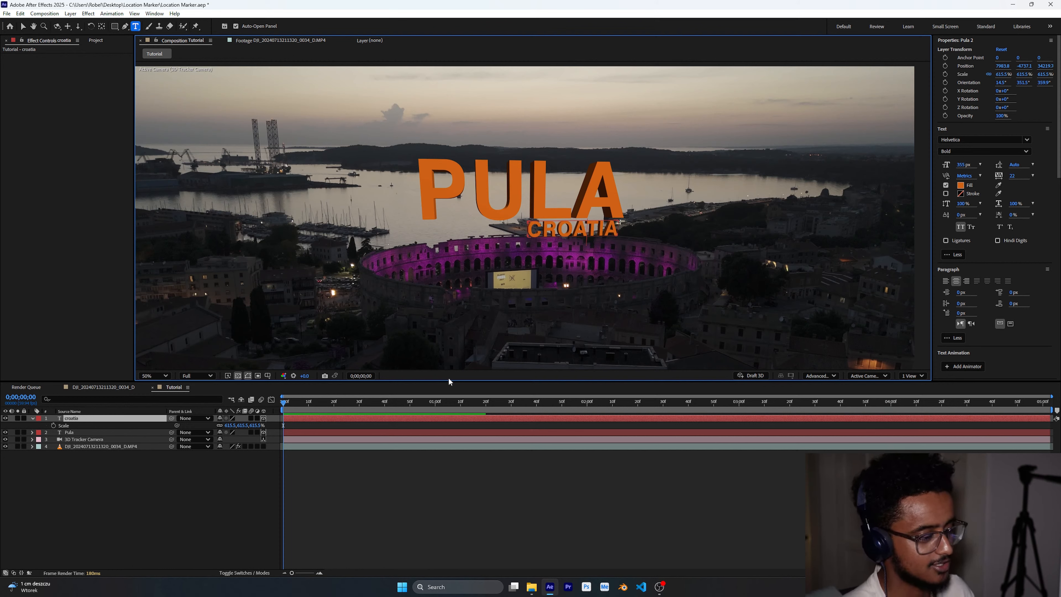
left_click(397, 503)
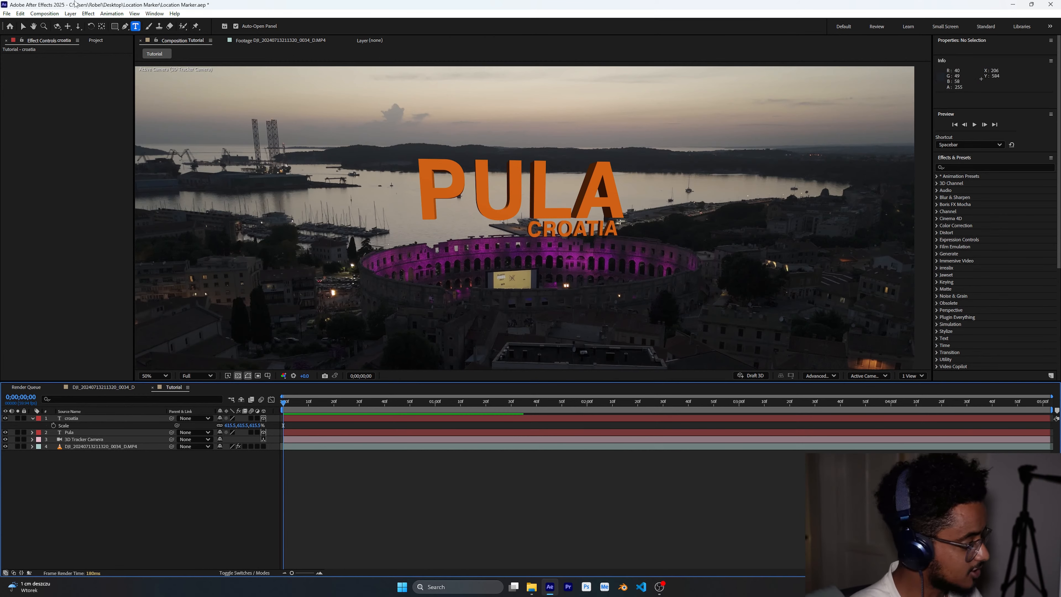
- Move the croatia text slightly right and down beneath PULA
left_click(23, 26)
left_click(589, 234)
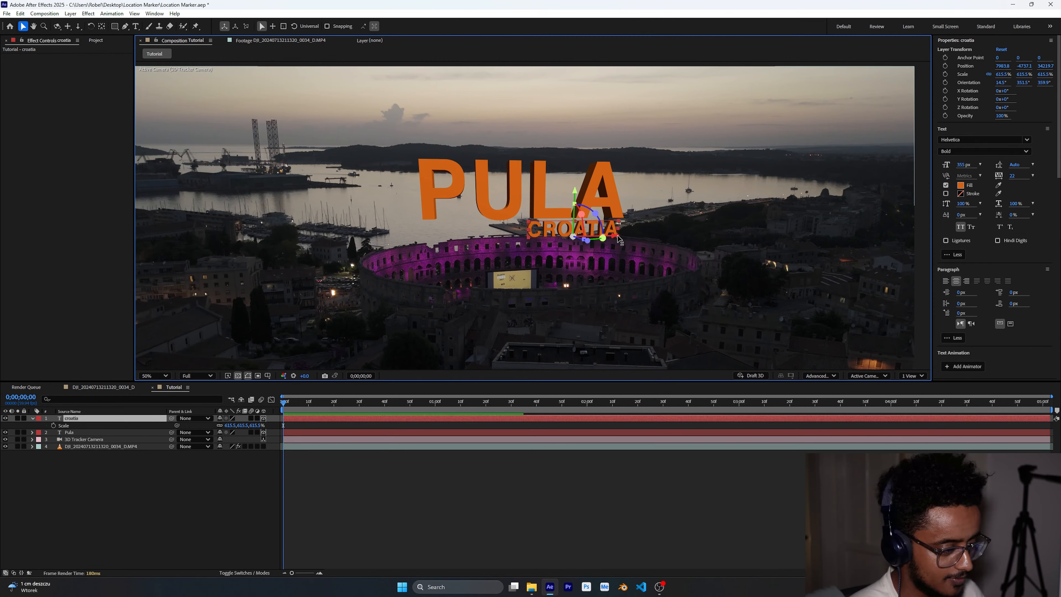
left_click_drag(620, 239, 631, 257)
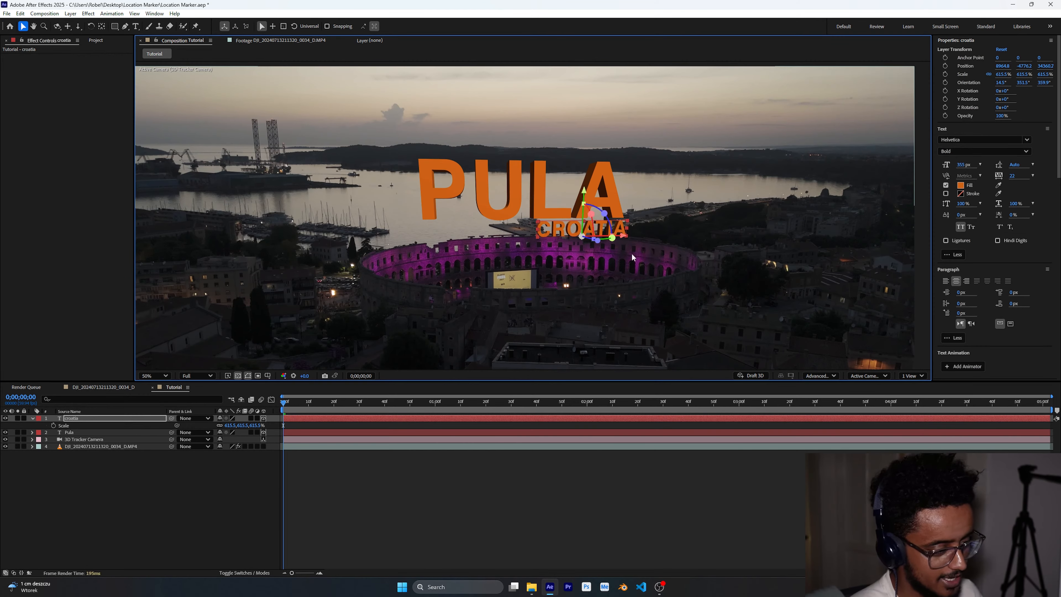
left_click(154, 486)
left_click(578, 229)
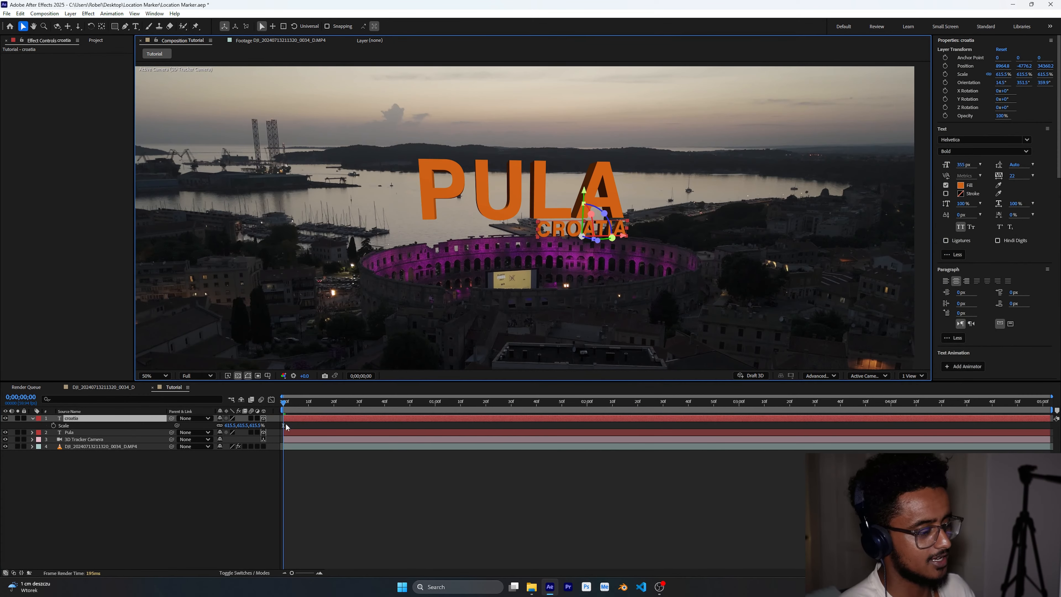
left_click(176, 476)
left_click(32, 418)
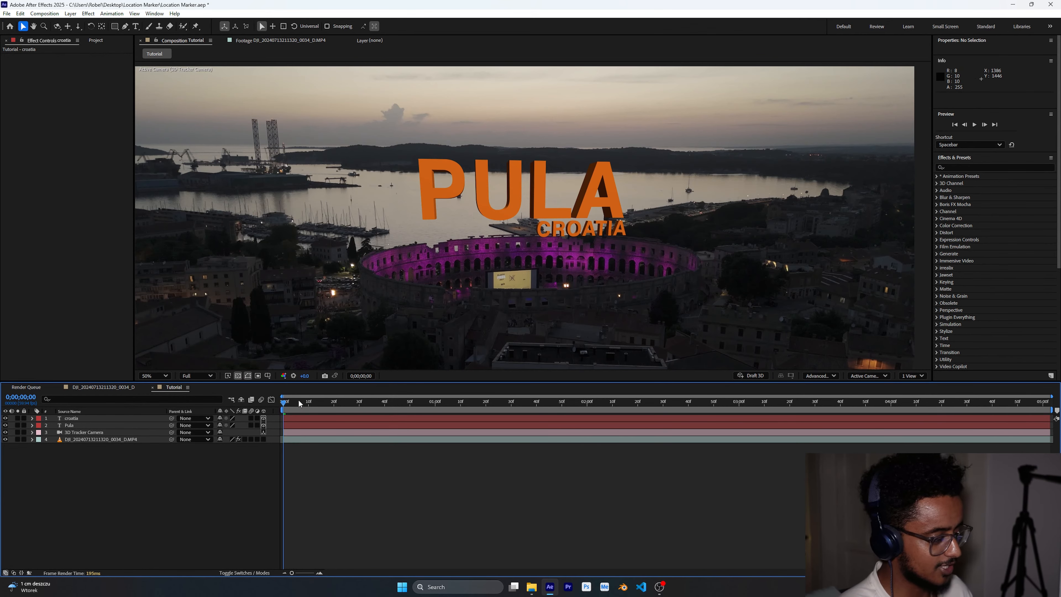
left_click_drag(300, 403, 72, 535)
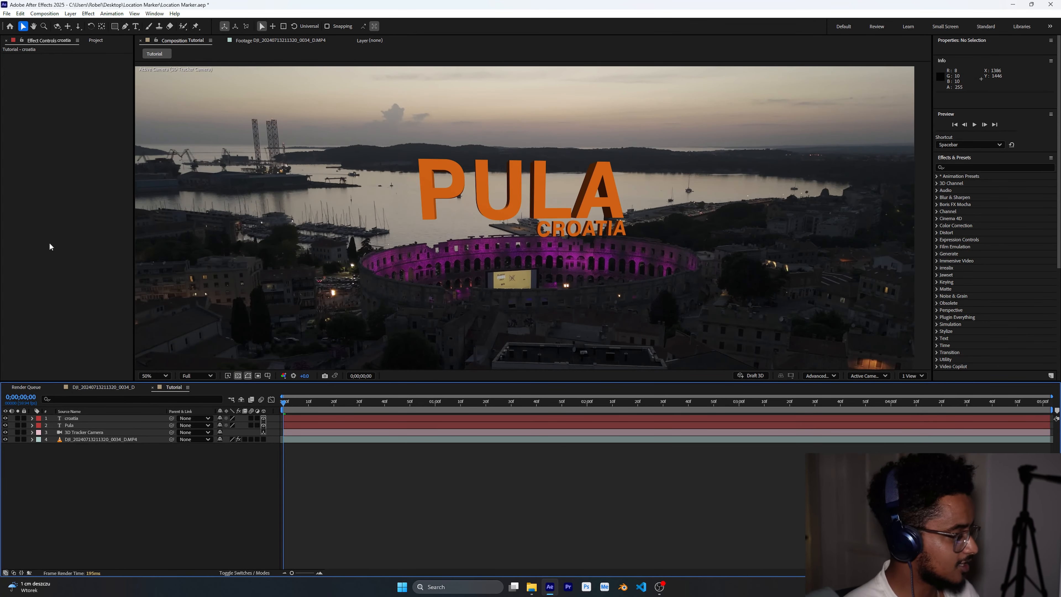
left_click(157, 375)
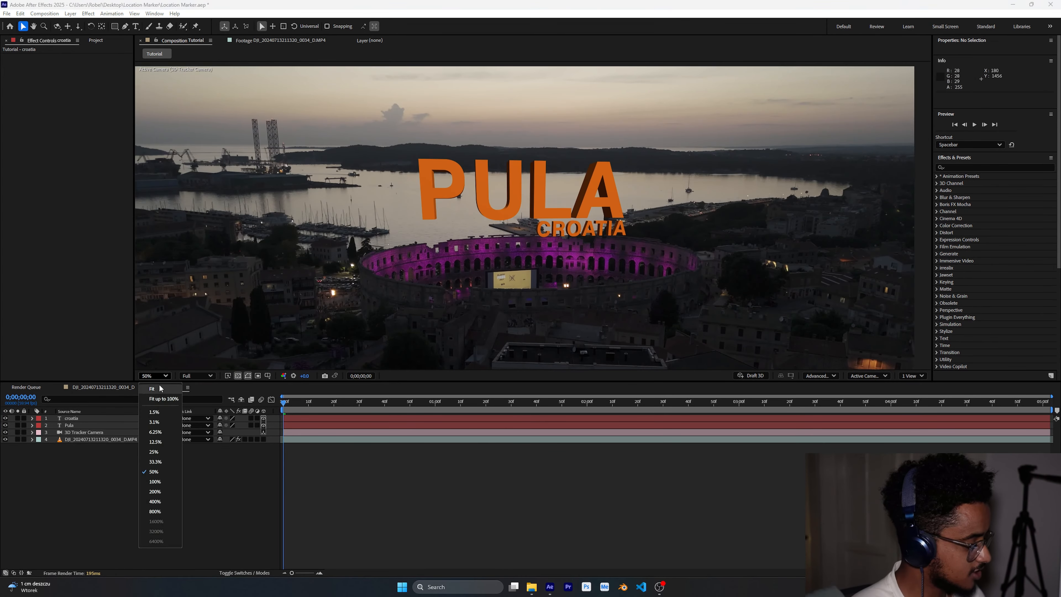
left_click(155, 455)
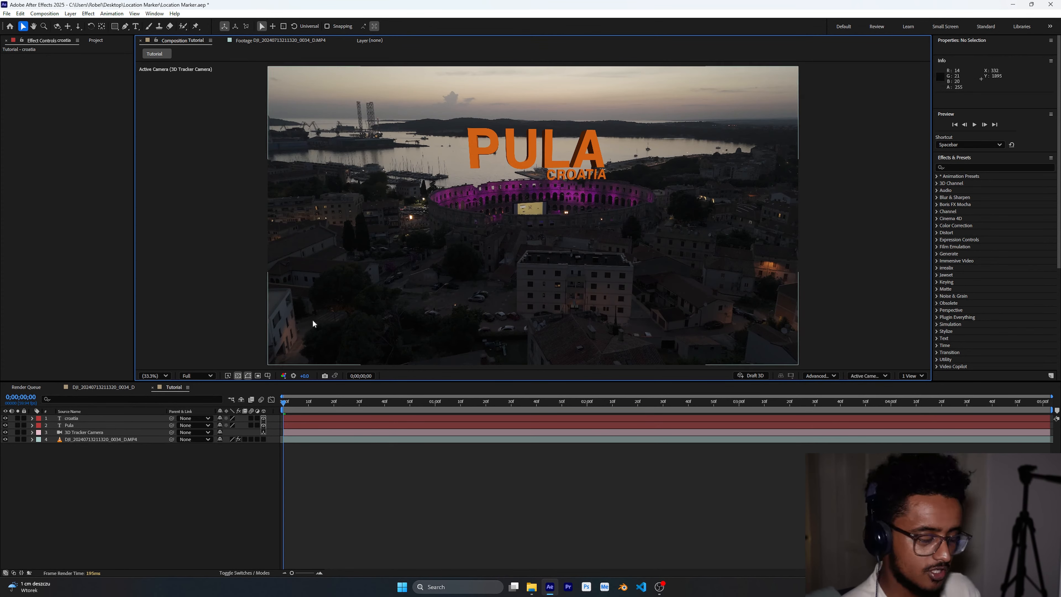
- Add the location pin 3d.png image to the composition and make it a 3D layer
left_click(96, 40)
double_click(67, 122)
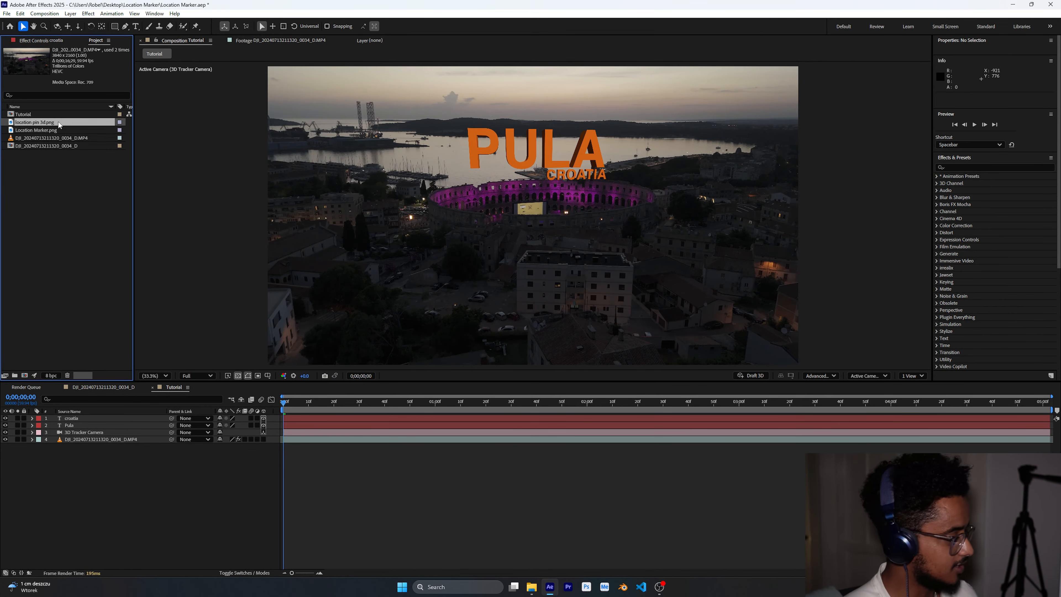
left_click_drag(35, 123, 48, 439)
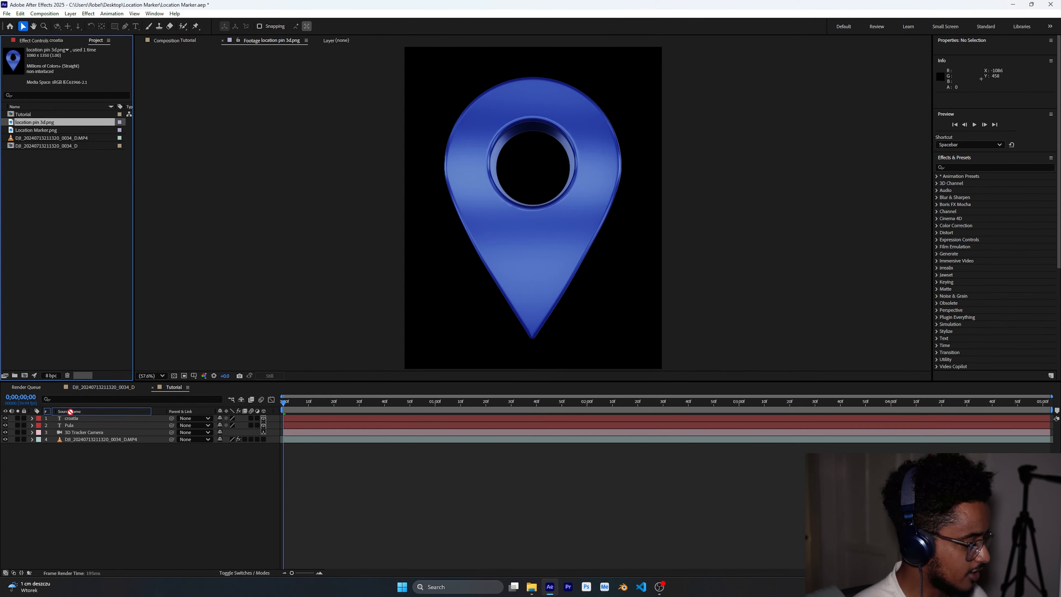
left_click(105, 485)
left_click(263, 418)
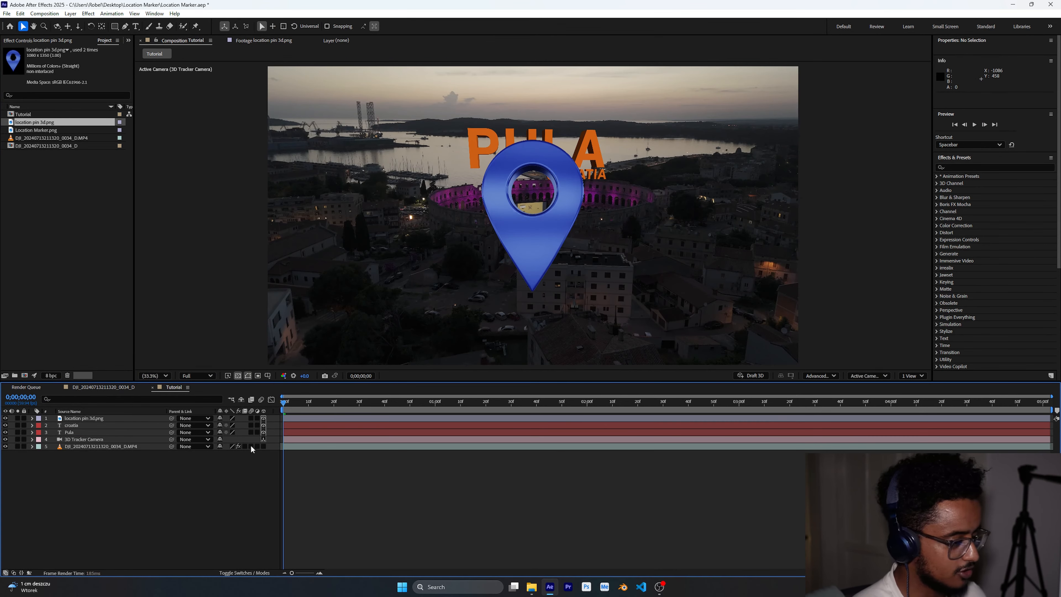
- Parent the location pin layer to the croatia layer
left_click(145, 419)
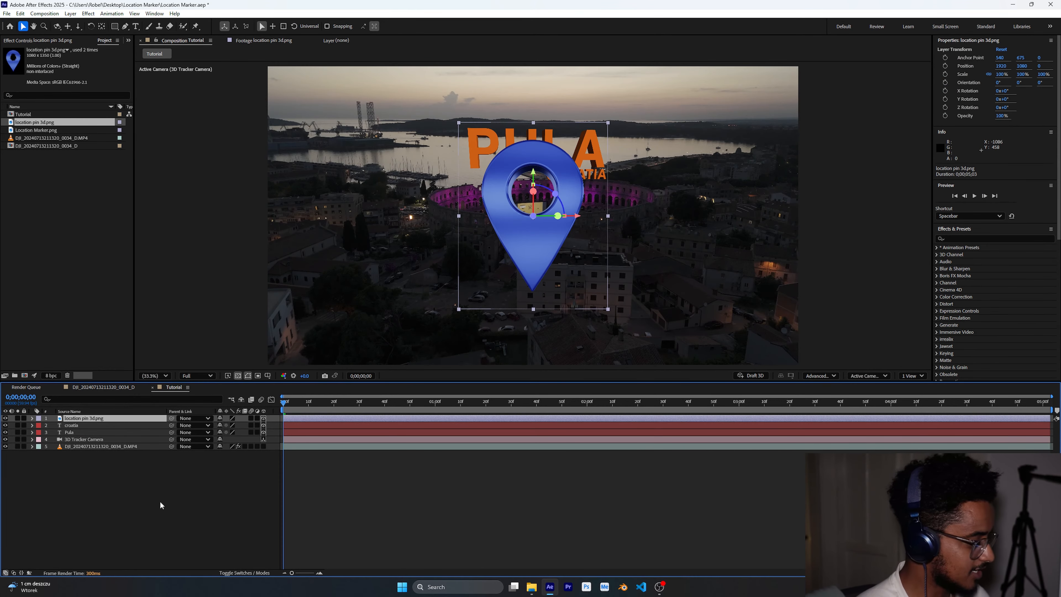
left_click(230, 570)
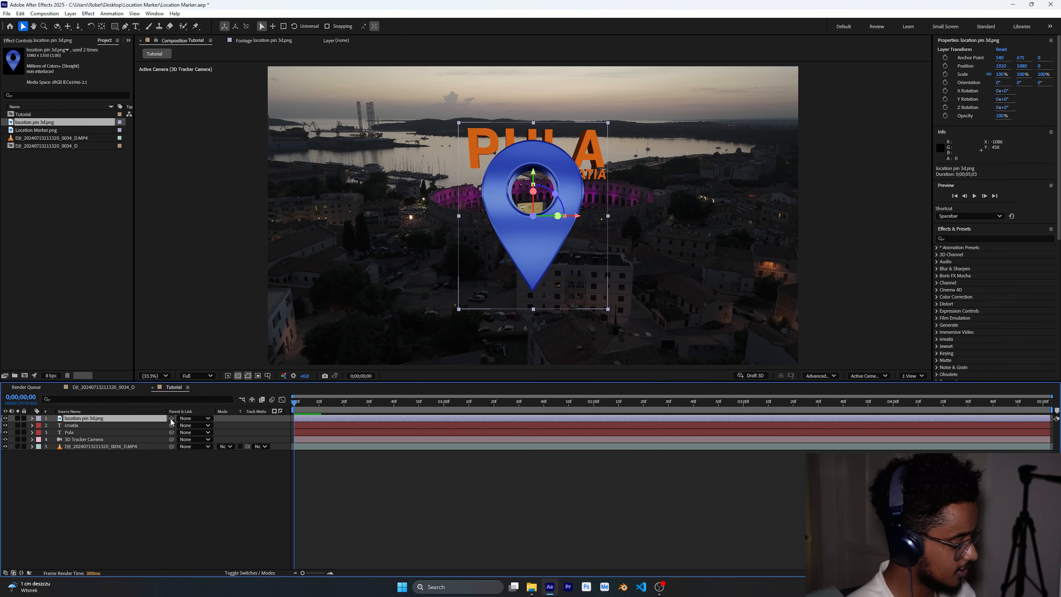
left_click_drag(171, 419, 124, 426)
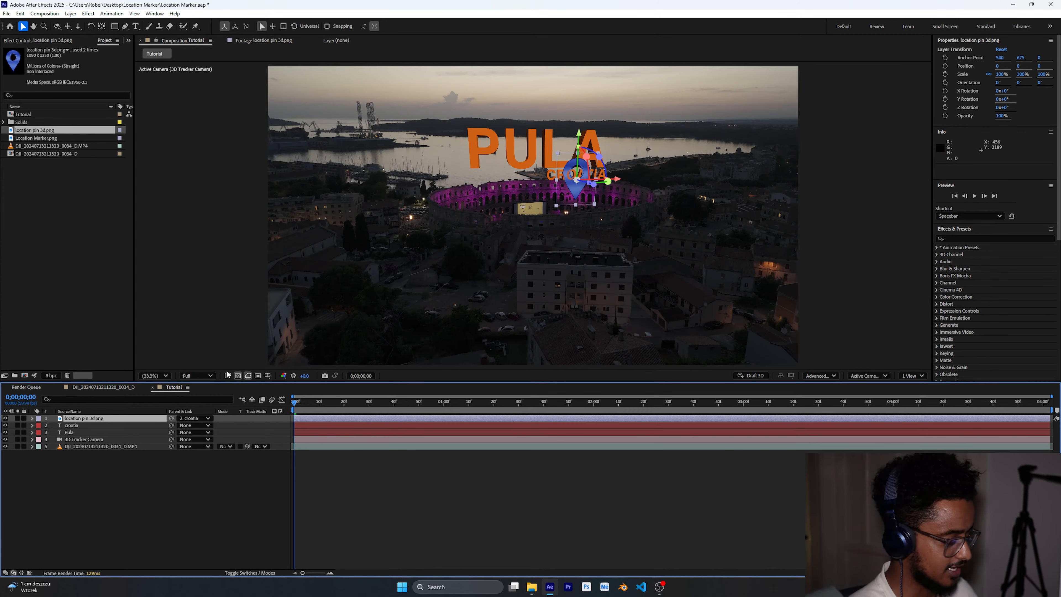
- Set the location pin layer's parent back to None
left_click(207, 419)
left_click(198, 426)
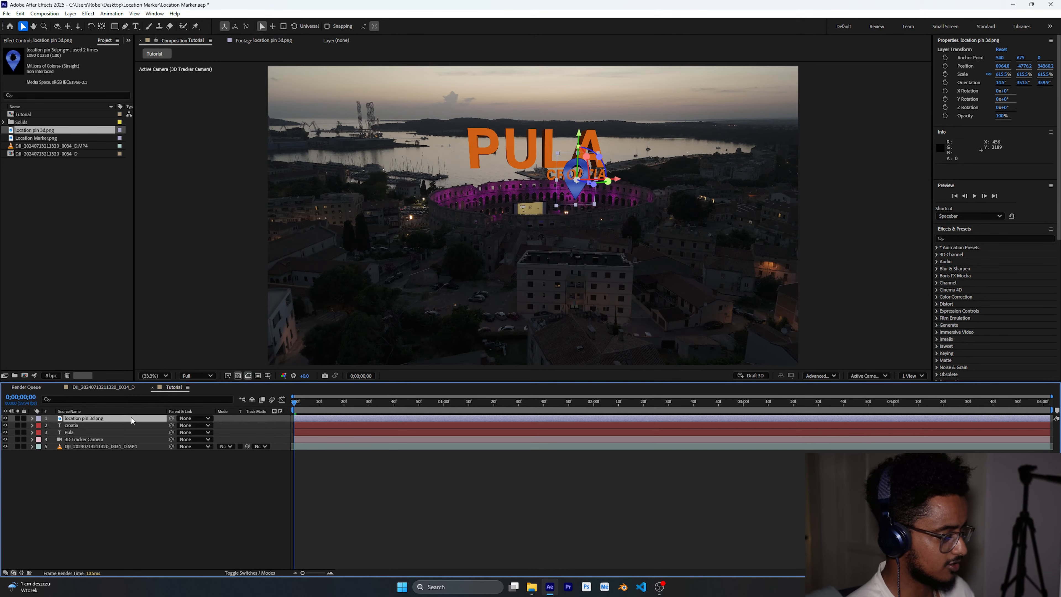
left_click(191, 490)
- Move the location pin up above the PULA text
left_click(145, 418)
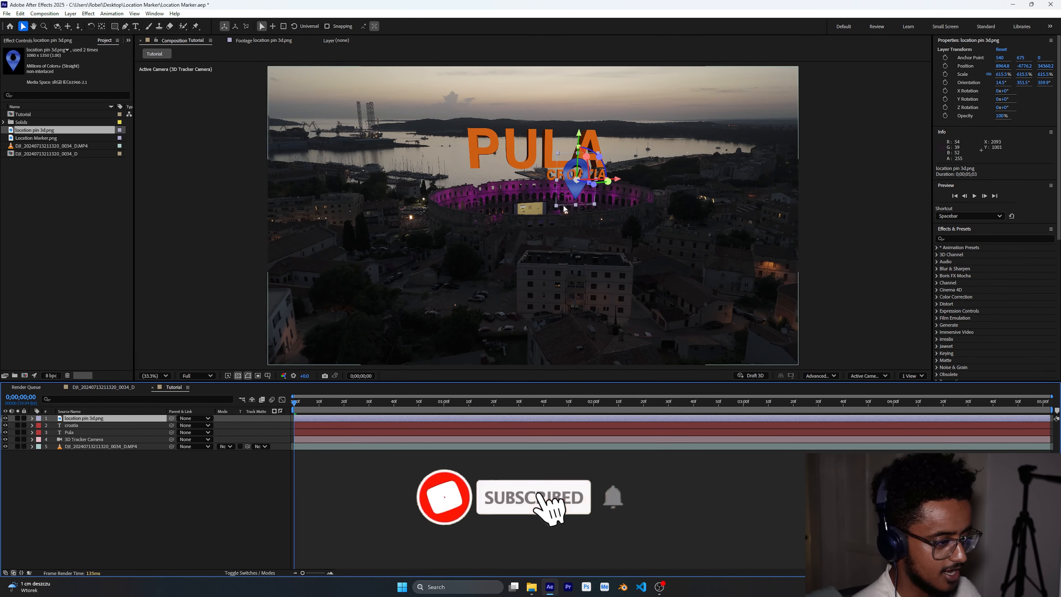
left_click_drag(623, 182, 535, 42)
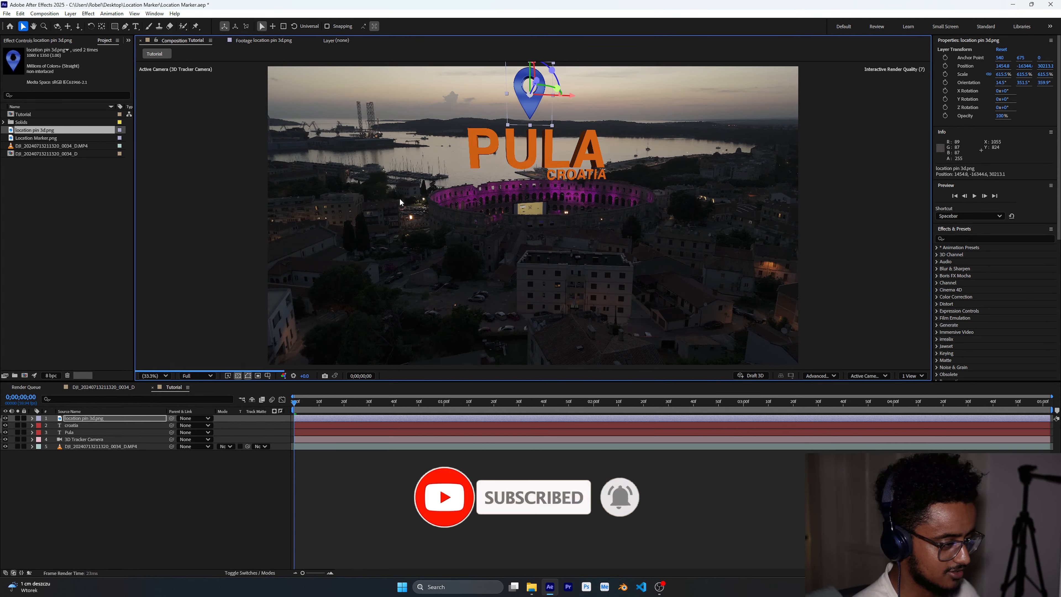
- Scale the location pin layer down to about 413.5%
key("s")
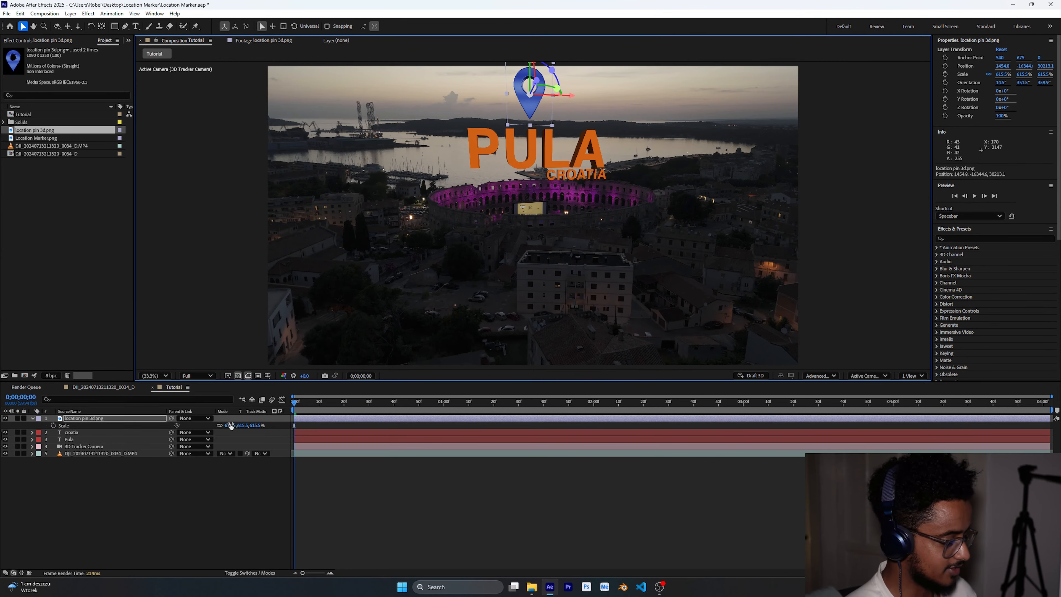
left_click_drag(231, 426, 179, 425)
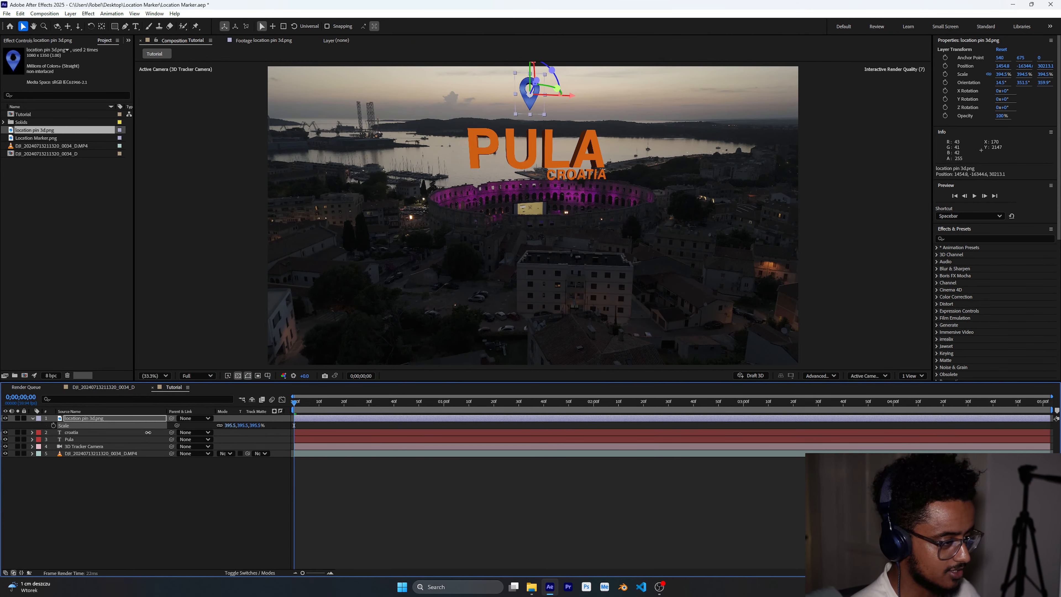
left_click(670, 537)
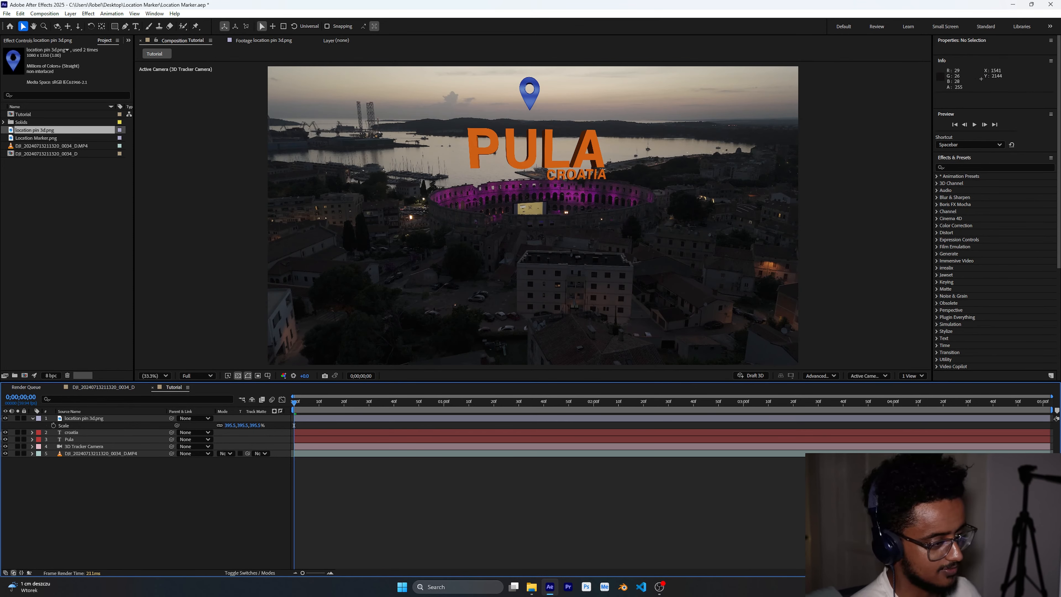
left_click(110, 418)
left_click_drag(231, 425, 239, 425)
left_click(243, 493)
- Preview the composition playback to check the pin and text placement
key("space")
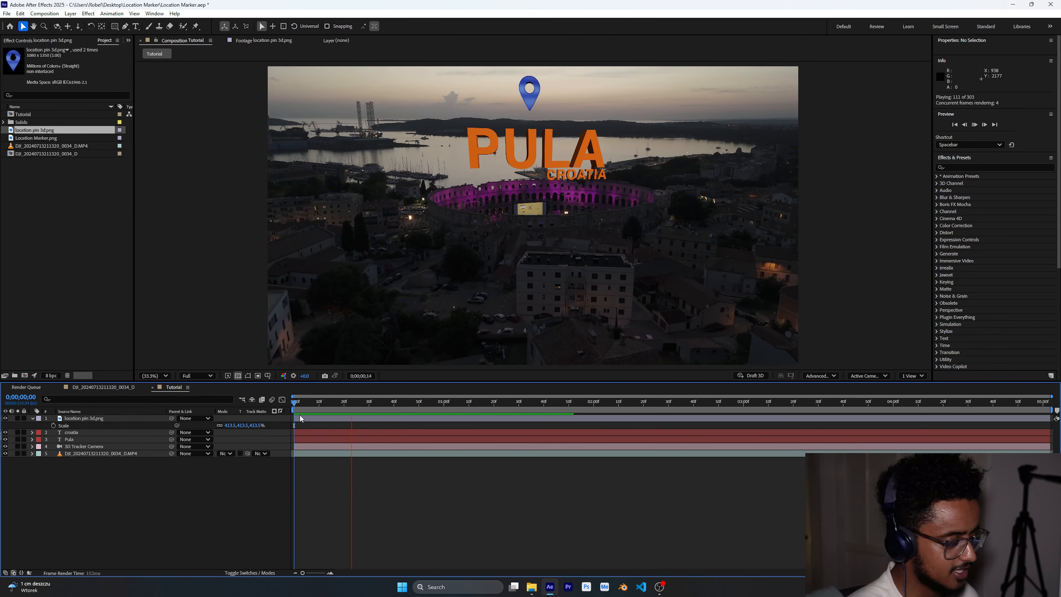
key("space")
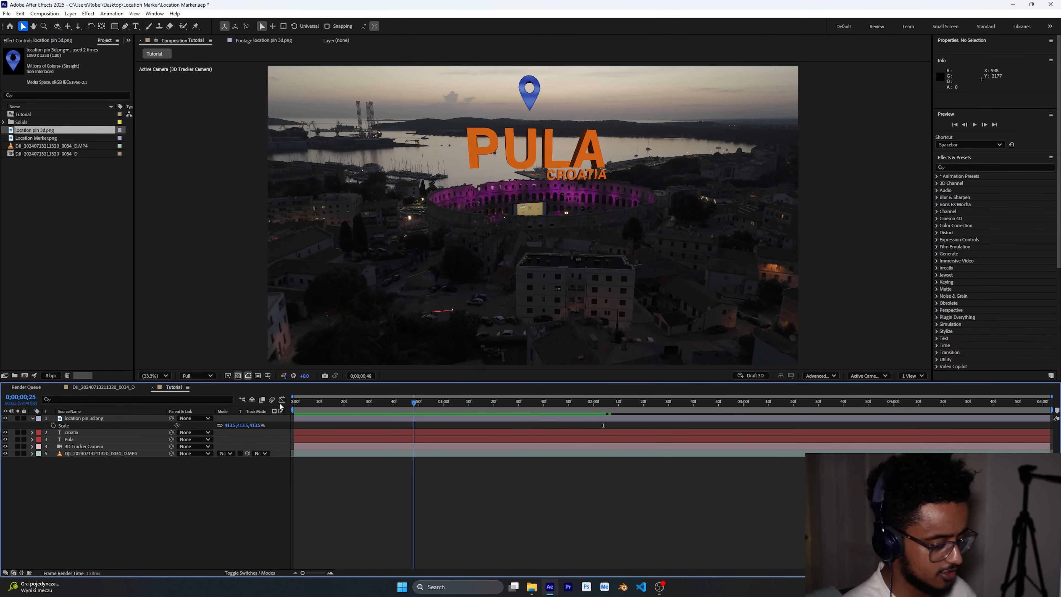
left_click_drag(280, 406, 239, 409)
key("space")
key("space")
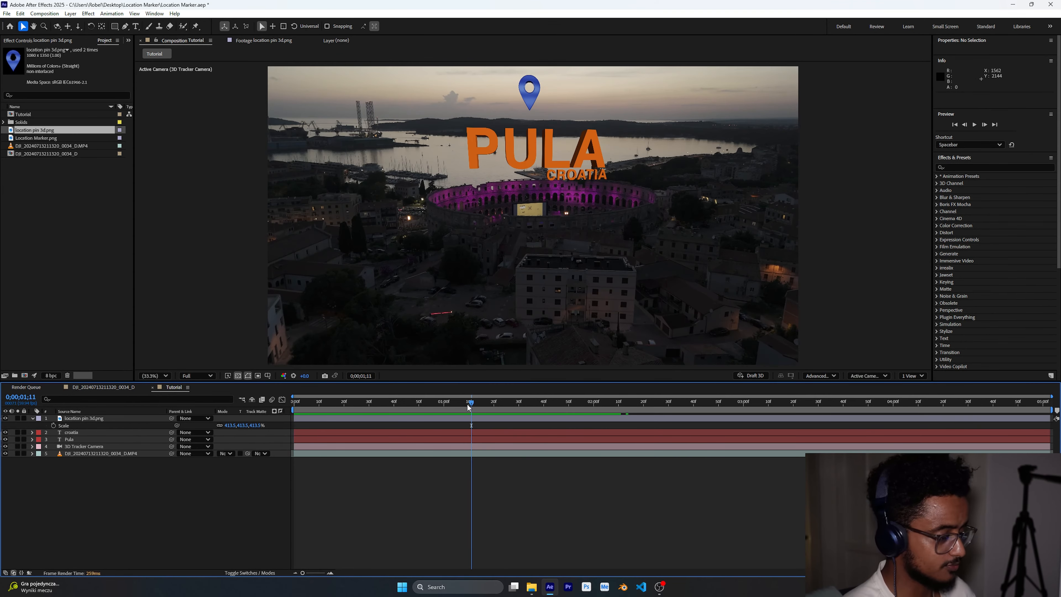
left_click_drag(469, 407, 93, 498)
left_click(32, 419)
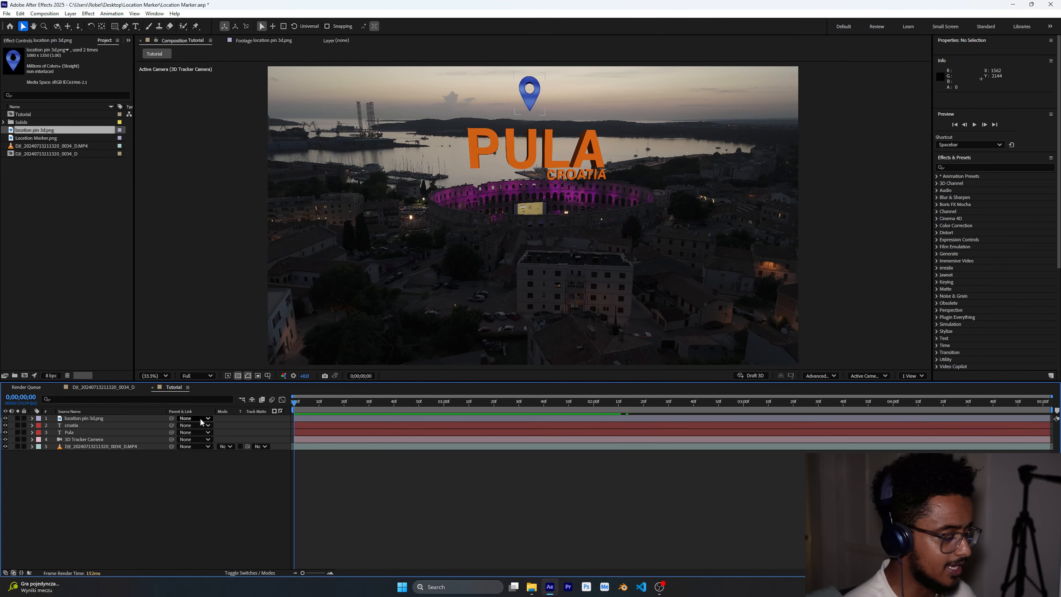
- Select the location pin, croatia and Pula layers, show their Position, and try moving them down, undoing it
left_click(159, 446)
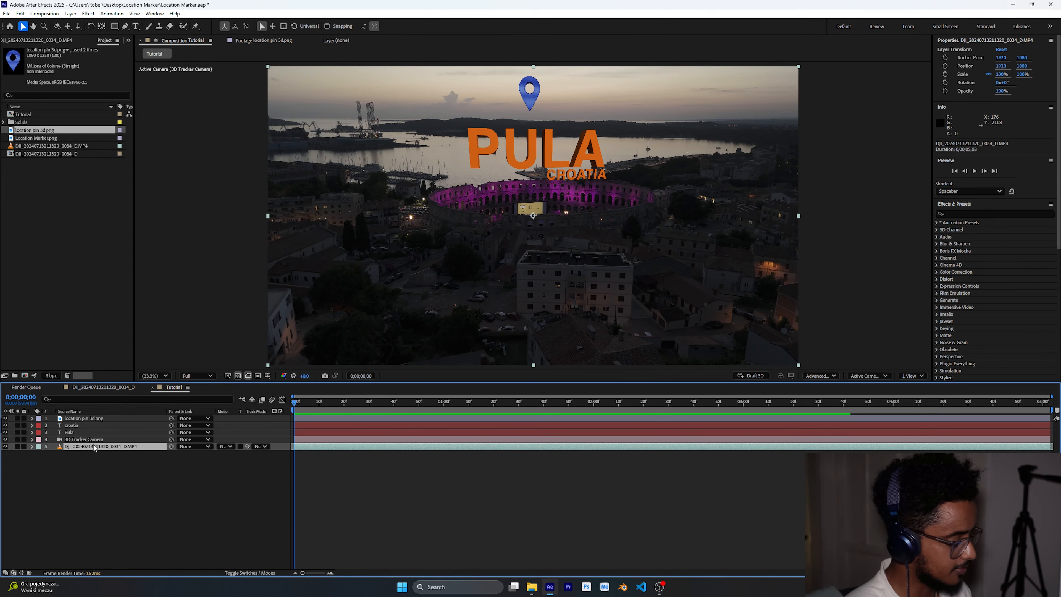
left_click(89, 425)
left_click(88, 432, "ctrl")
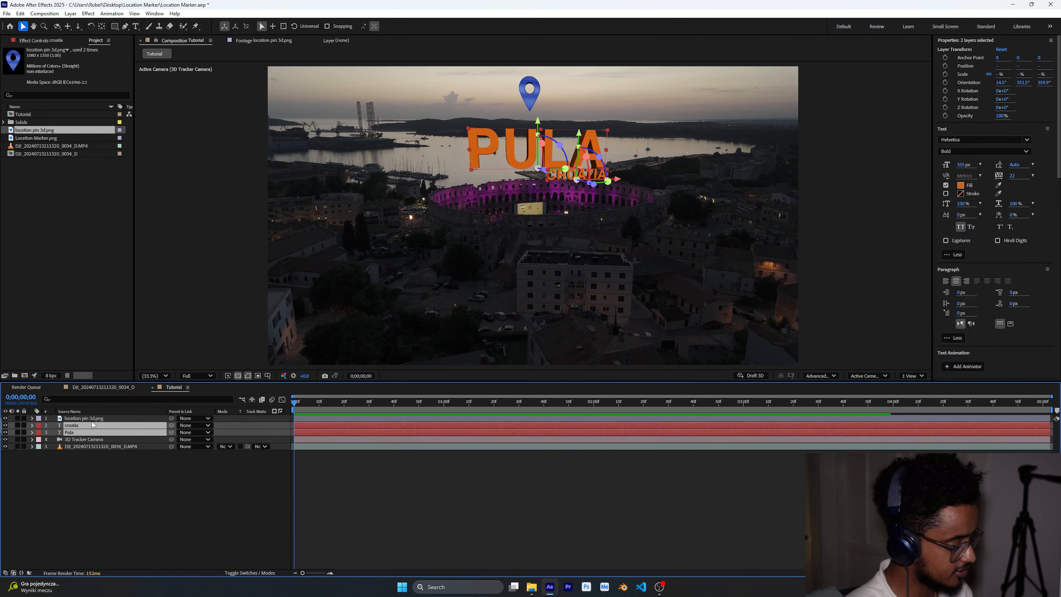
left_click(92, 419, "ctrl")
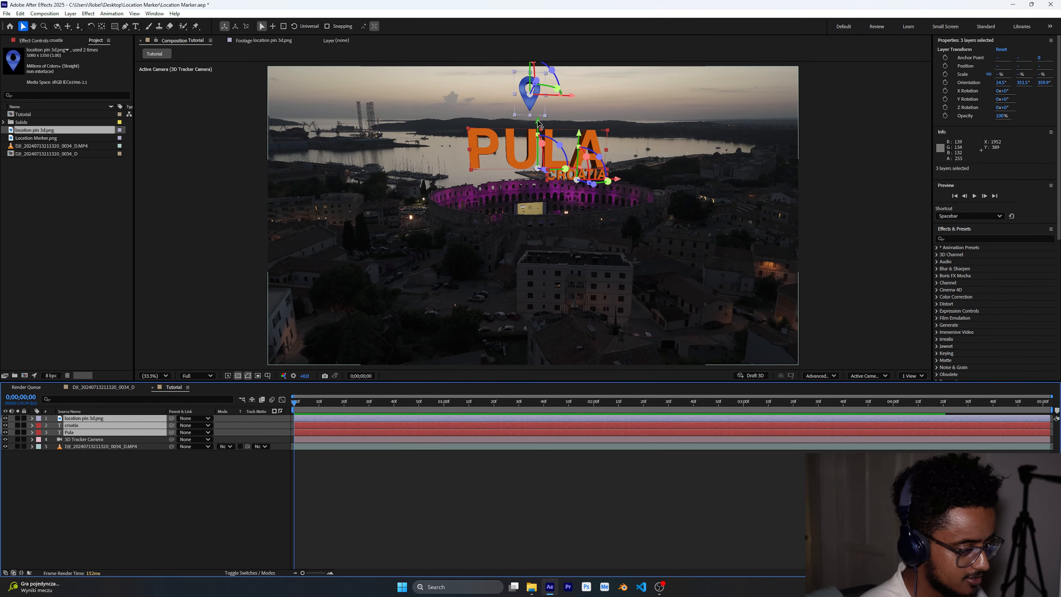
key("p")
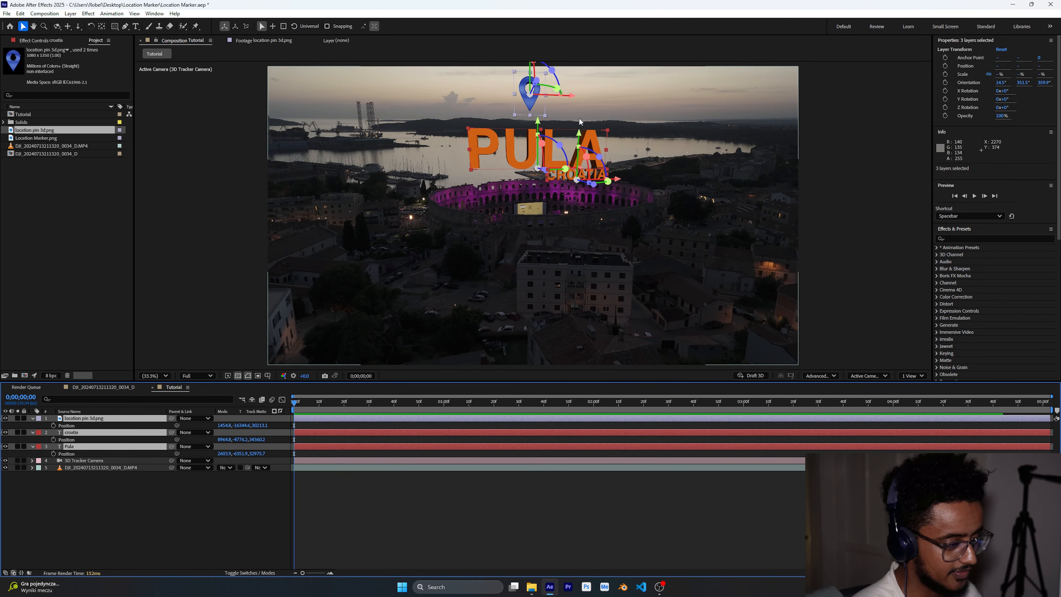
left_click_drag(540, 123, 529, 230)
key("ctrl+z")
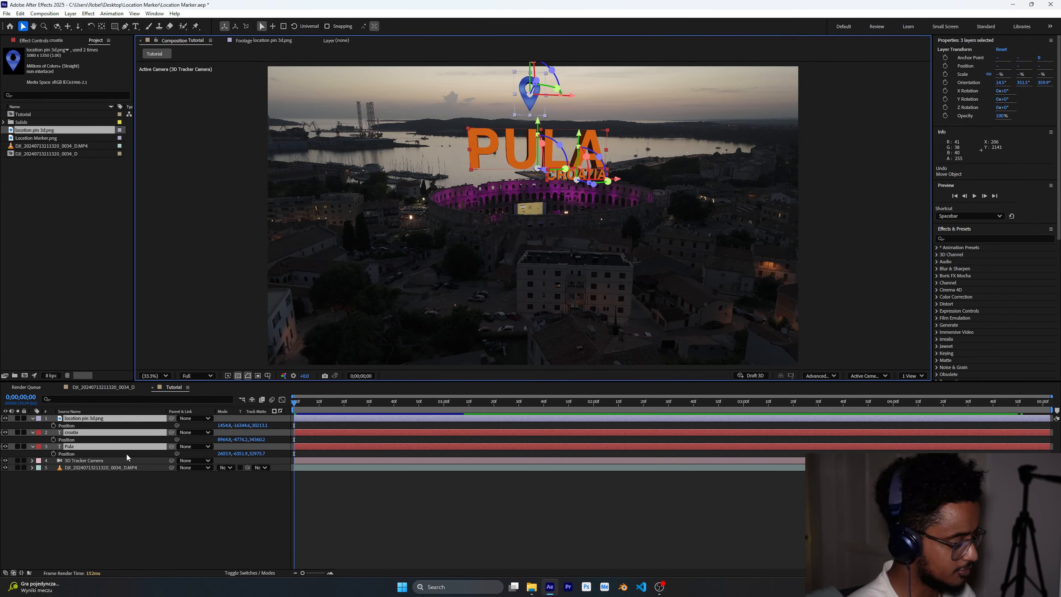
- Keyframe the three layers' Position at 2 seconds and move them below the frame at the start
left_click(54, 426)
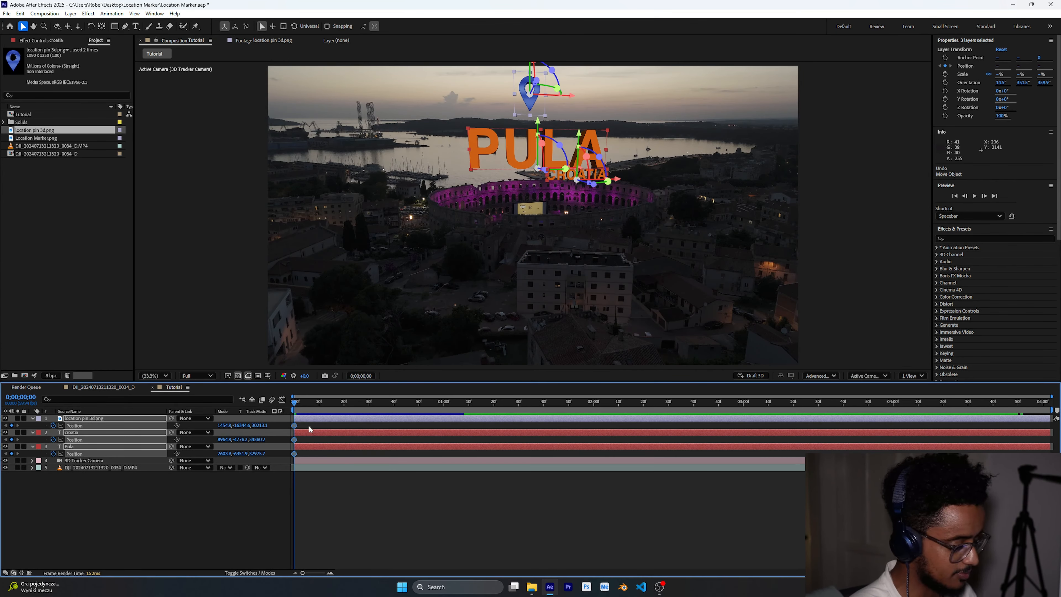
left_click_drag(294, 453, 775, 454)
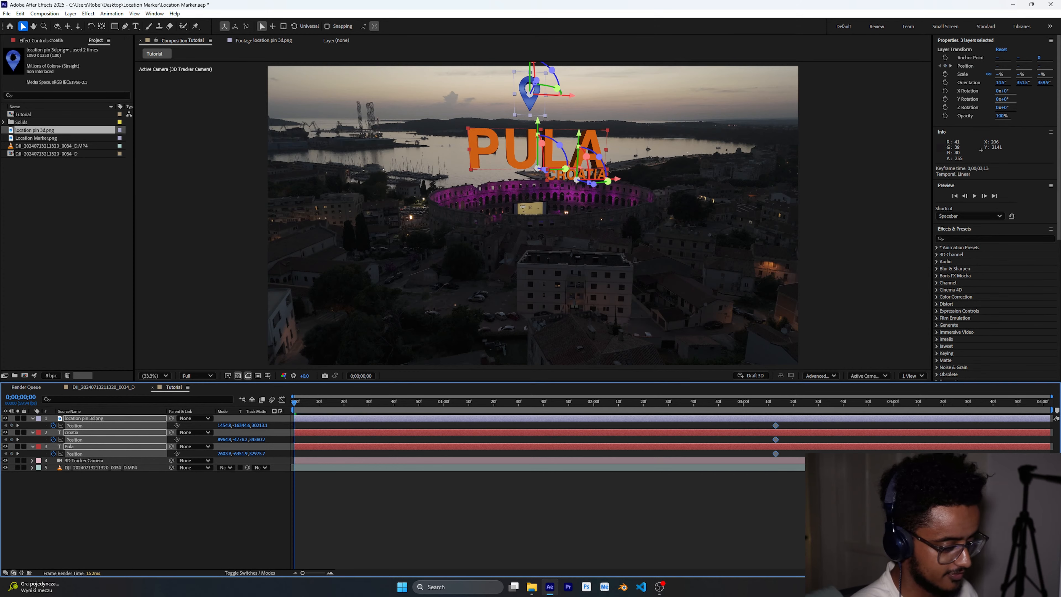
left_click_drag(1040, 453, 593, 453)
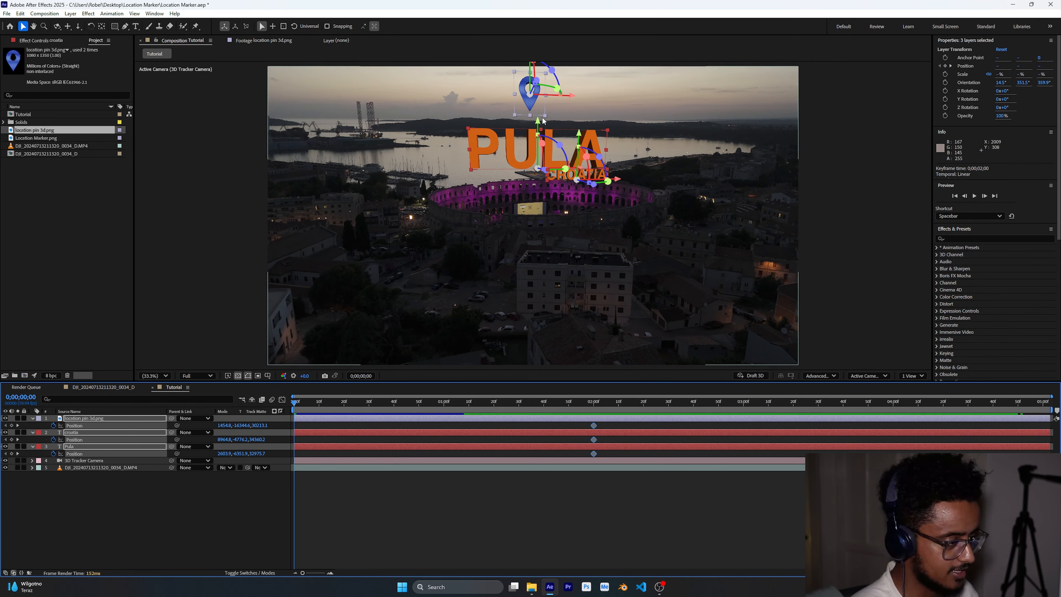
left_click_drag(540, 123, 541, 218)
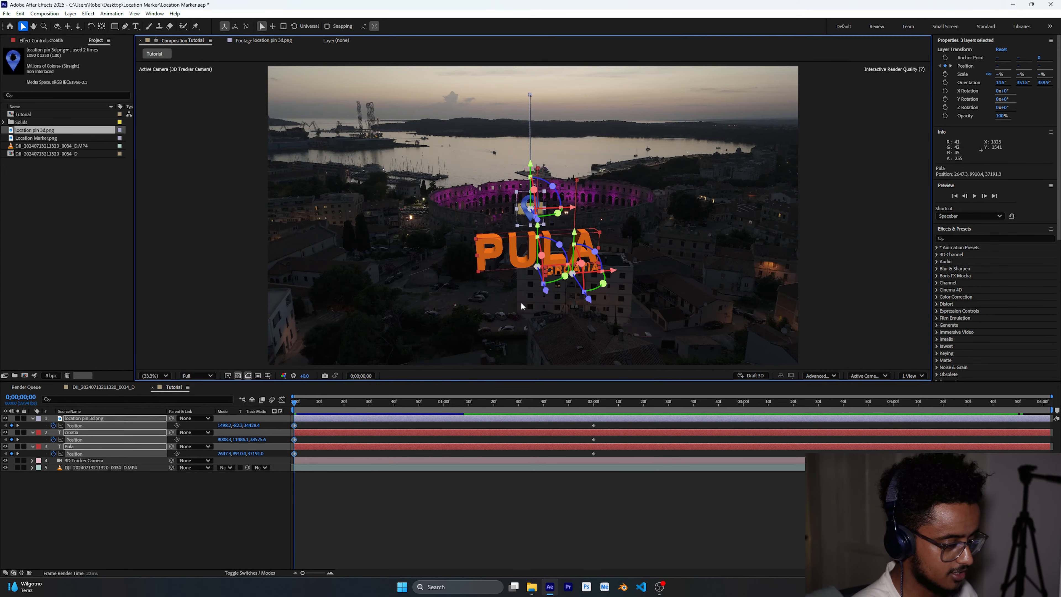
left_click(590, 505)
- Play the animation and set the preview resolution to Quarter
key("space")
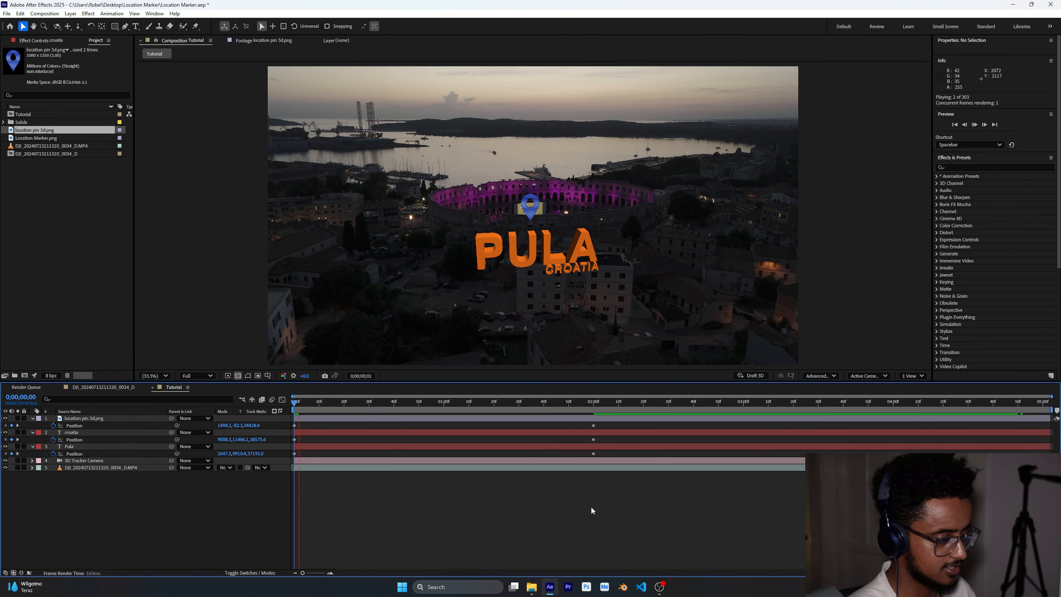
left_click(209, 376)
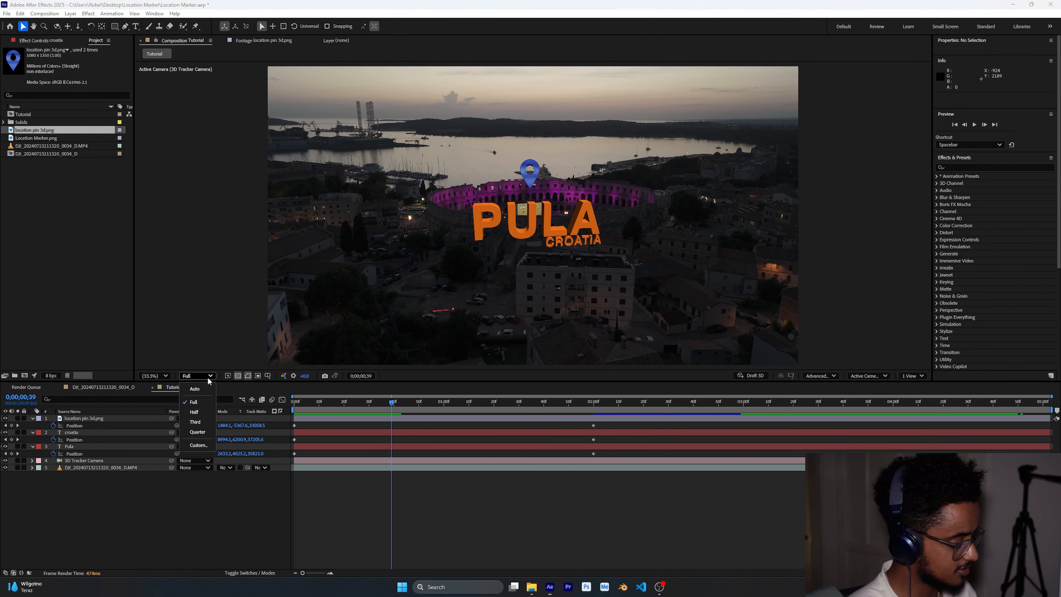
left_click(196, 422)
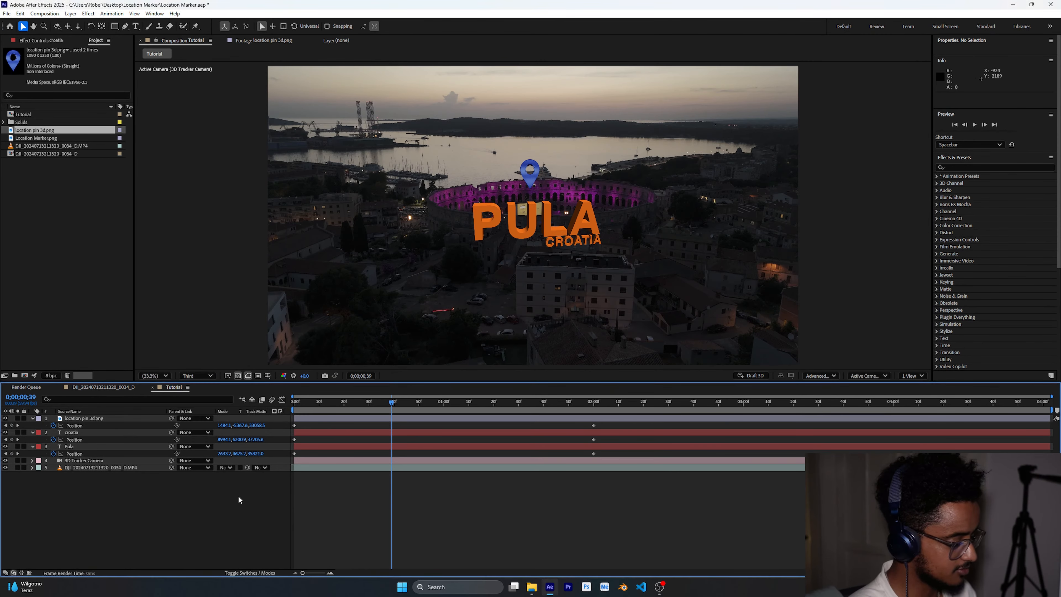
left_click(196, 375)
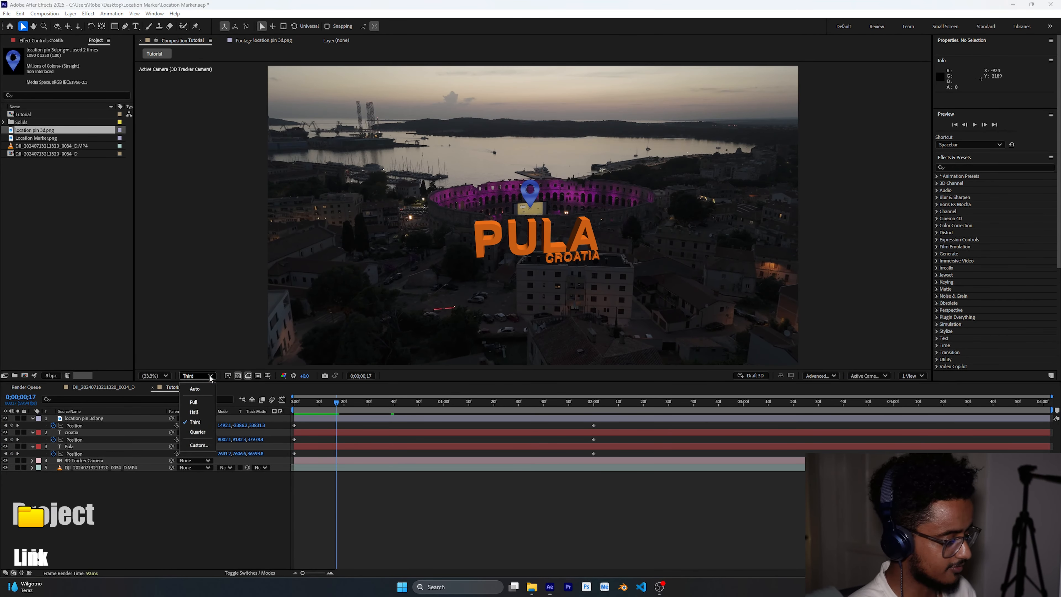
left_click(202, 432)
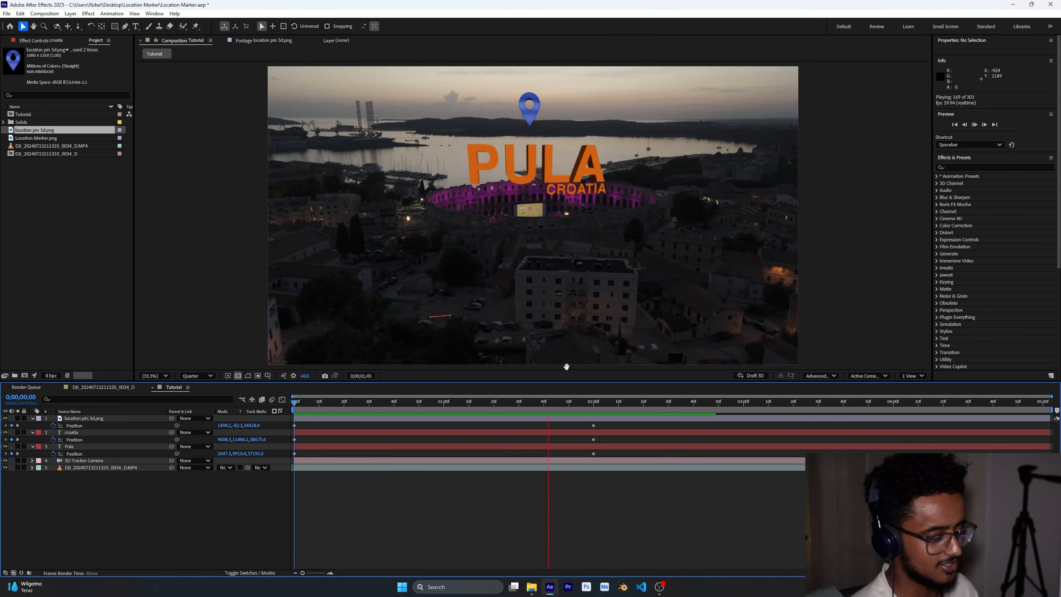
- Apply Easy Ease to all the Position keyframes
left_click(560, 408)
left_click_drag(561, 407, 268, 508)
key("F9")
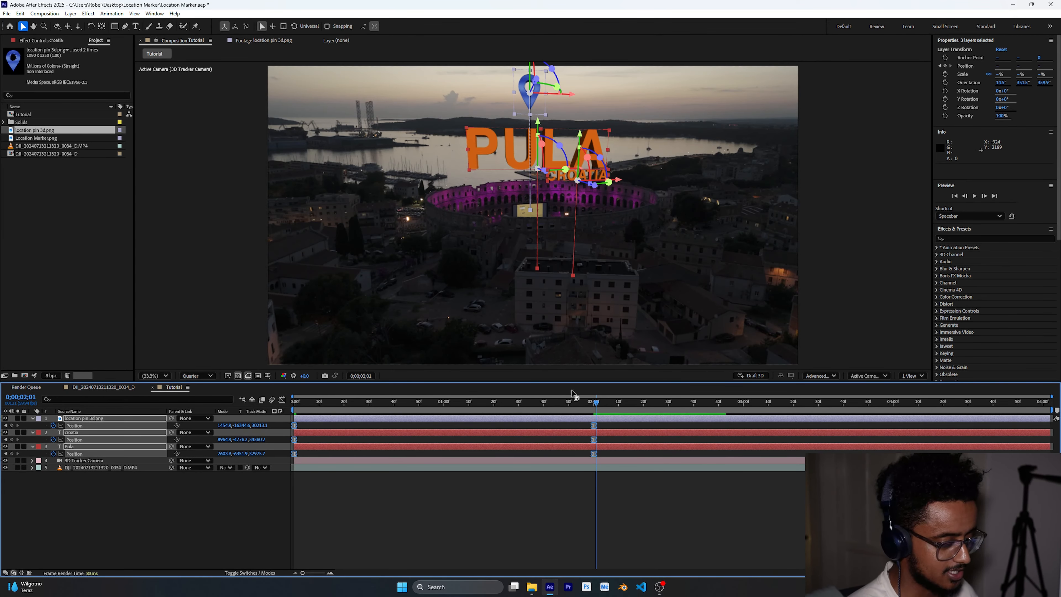
- Move the croatia and Pula end Position keyframes to 1 second and preview
left_click_drag(599, 403, 444, 408)
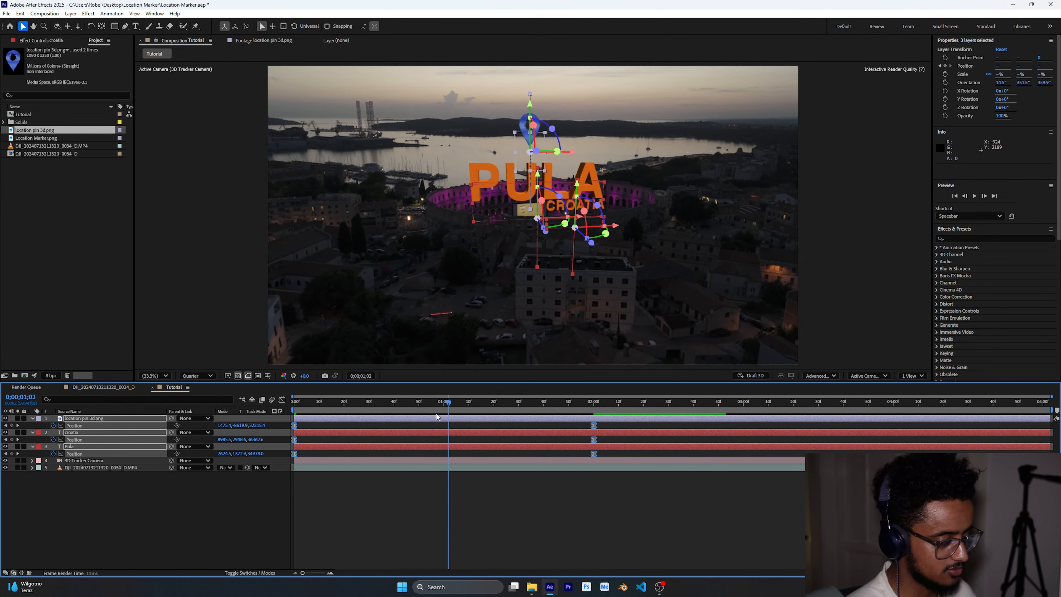
left_click(593, 425)
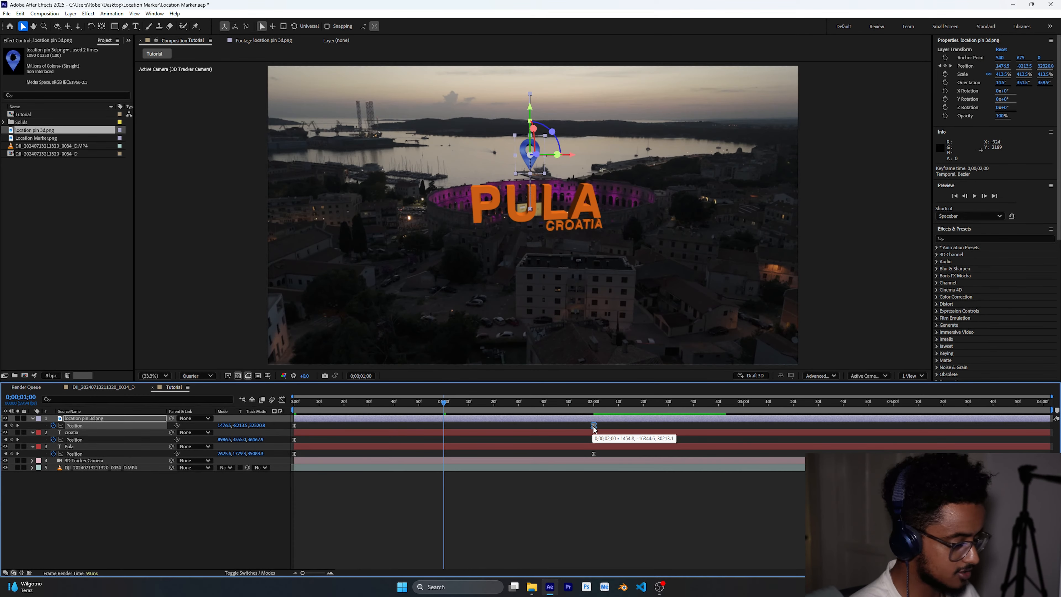
left_click_drag(593, 426, 444, 455)
left_click(605, 438)
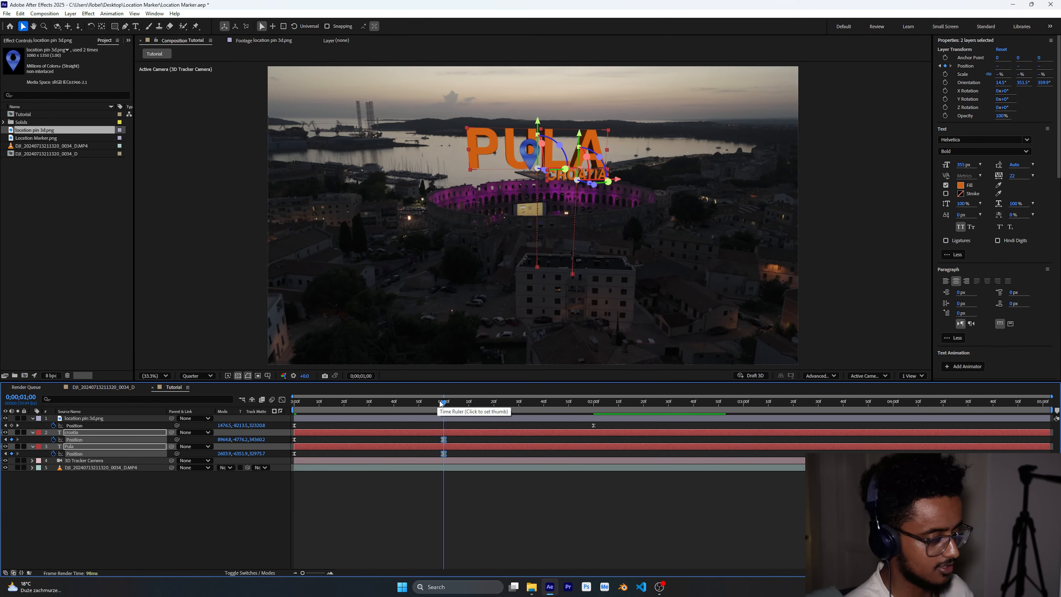
left_click_drag(443, 401, 286, 423)
key("space")
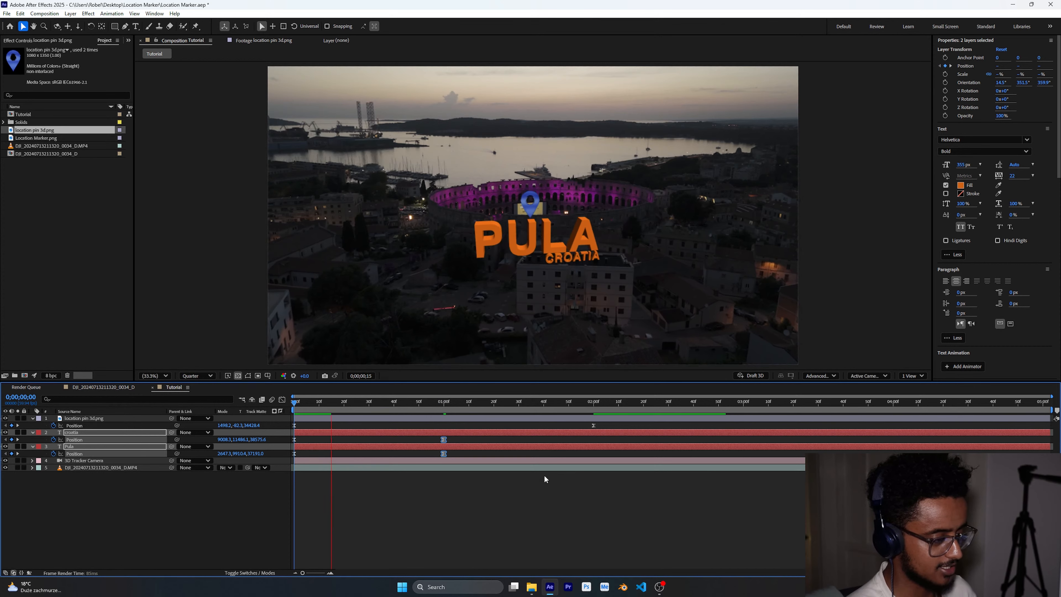
- Move the location pin's first Position keyframe to 1 second so it animates after the text
left_click(445, 402)
left_click_drag(294, 425, 465, 424)
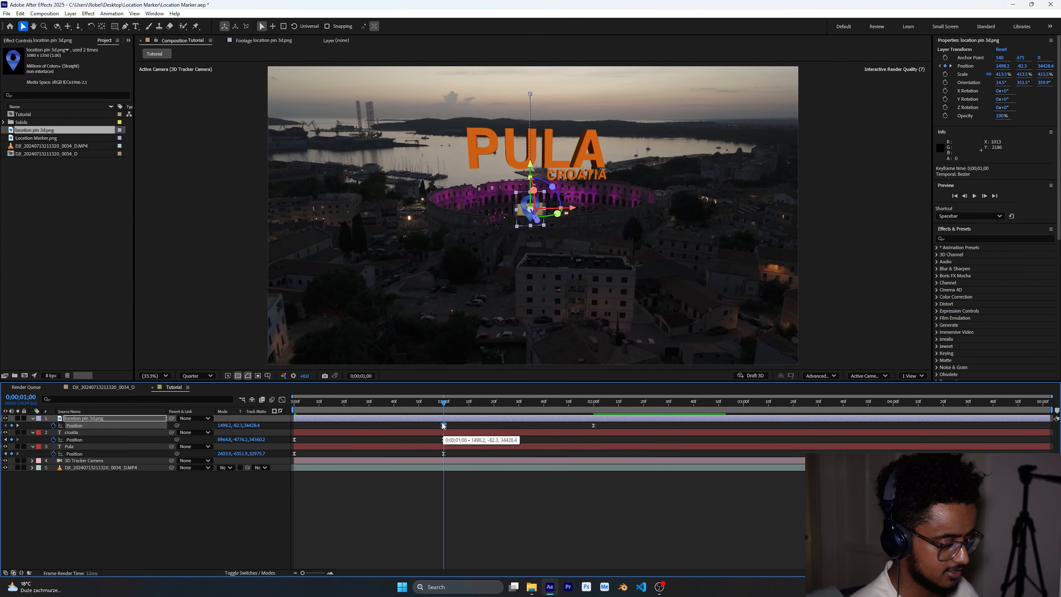
key("Home")
key("space")
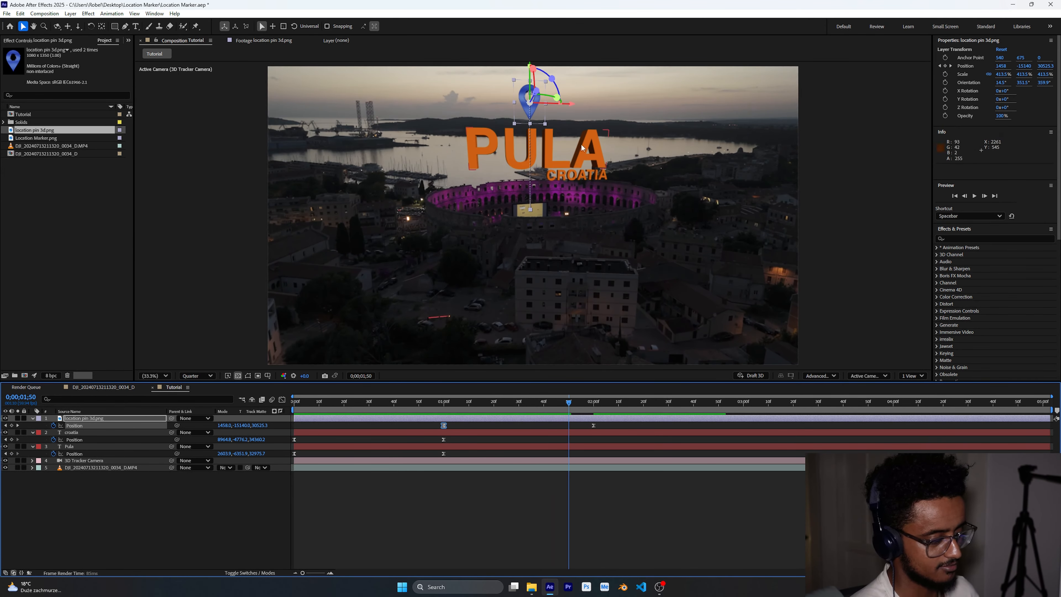
left_click(444, 203)
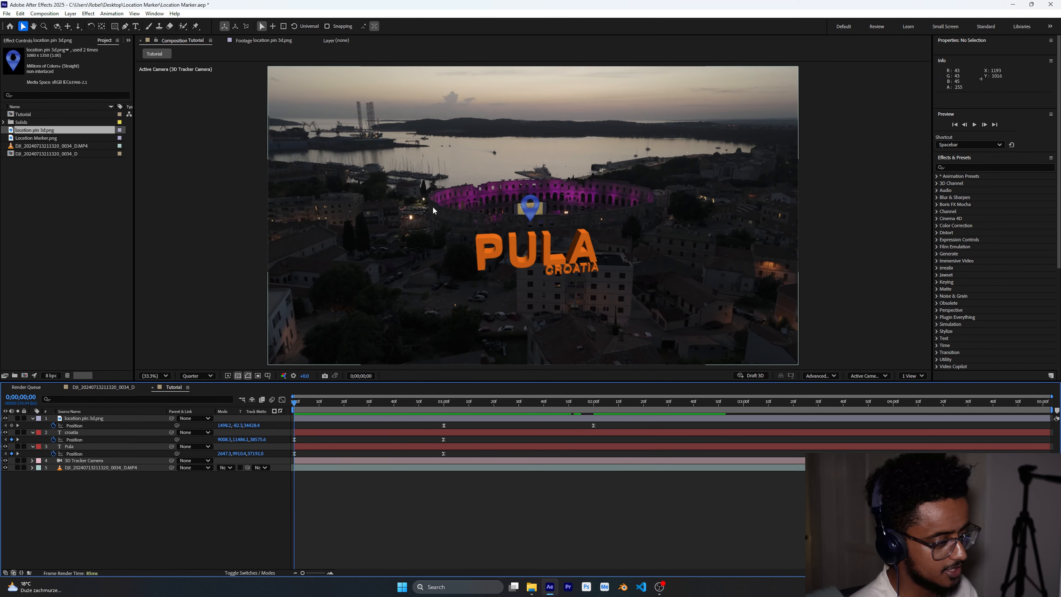
- Duplicate the drone footage layer, rename the copy mask, and move it to the top of the stack
left_click(687, 247)
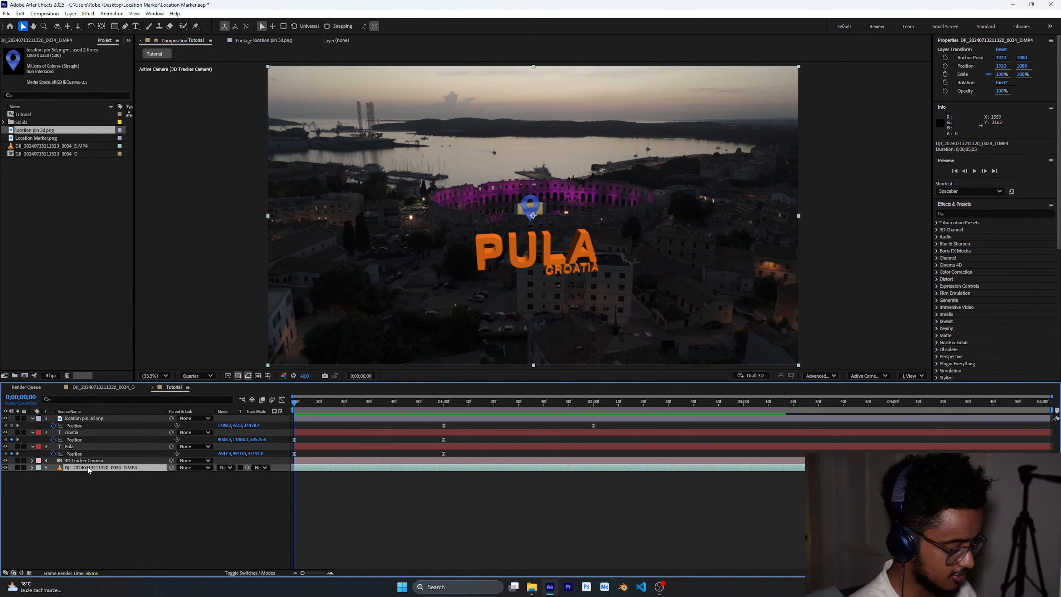
key("ctrl+d")
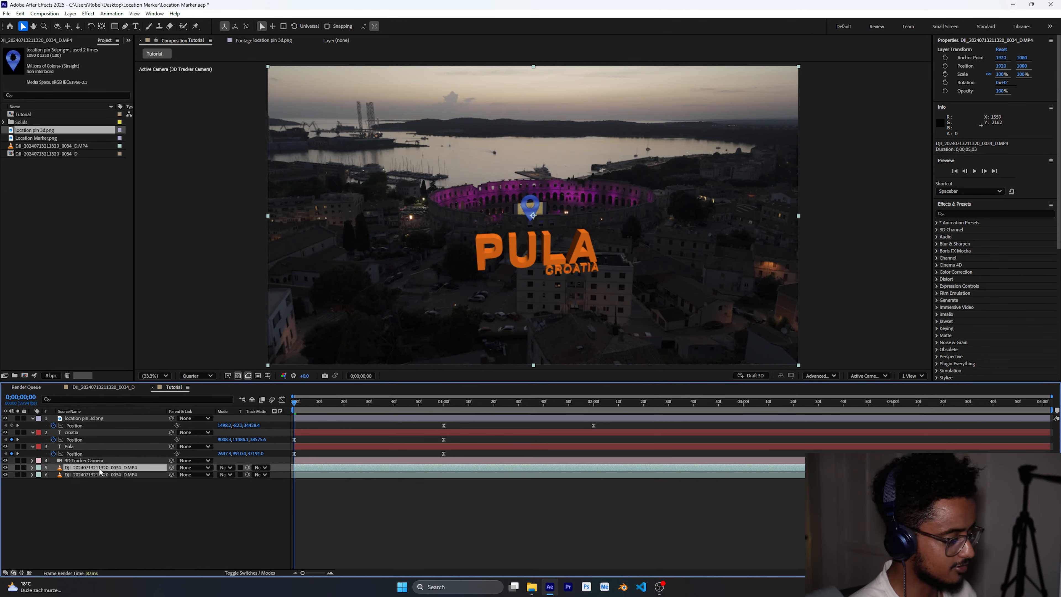
right_click(112, 469)
left_click(126, 445)
type("mask")
key("Return")
left_click_drag(107, 468, 110, 418)
- On the mask layer, draw a Pen mask tracing the arena's top edge and enclosing the foreground below it
scroll(514, 212, "up", 3)
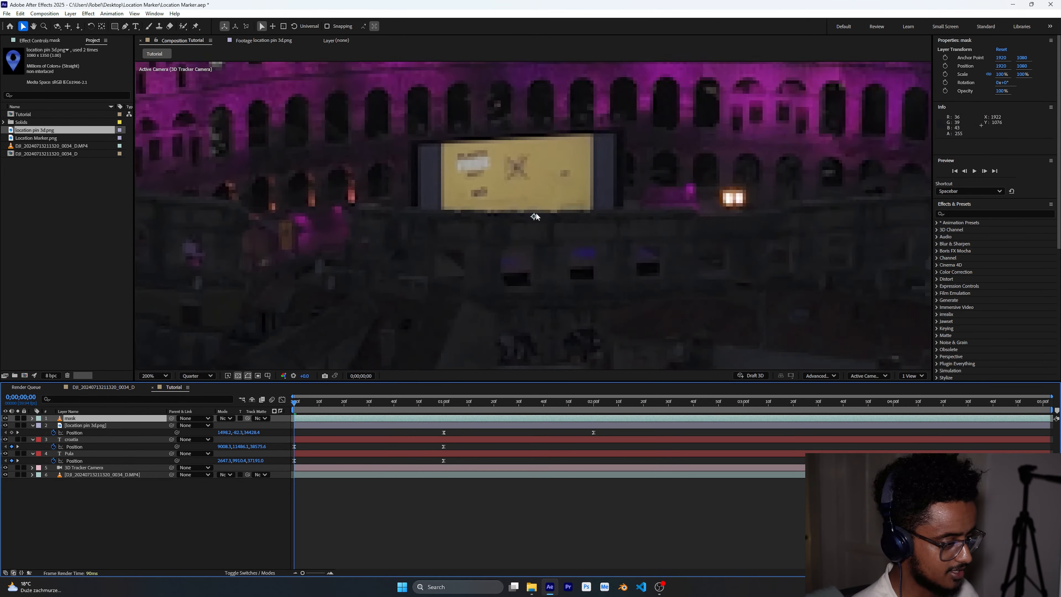
scroll(535, 212, "down", 2)
scroll(543, 229, "down", 2)
scroll(544, 229, "up", 2)
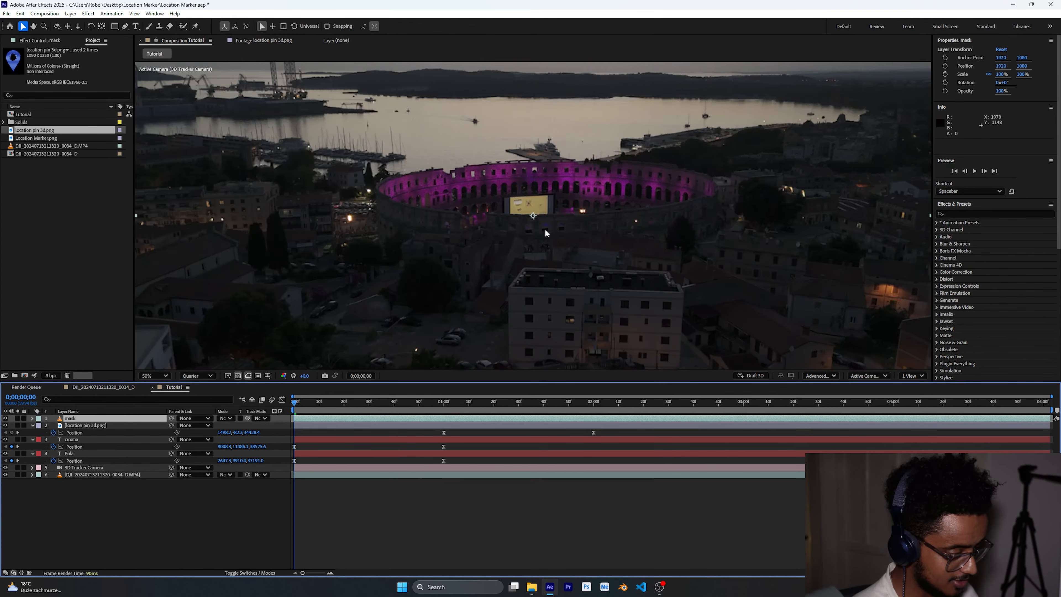
key("g")
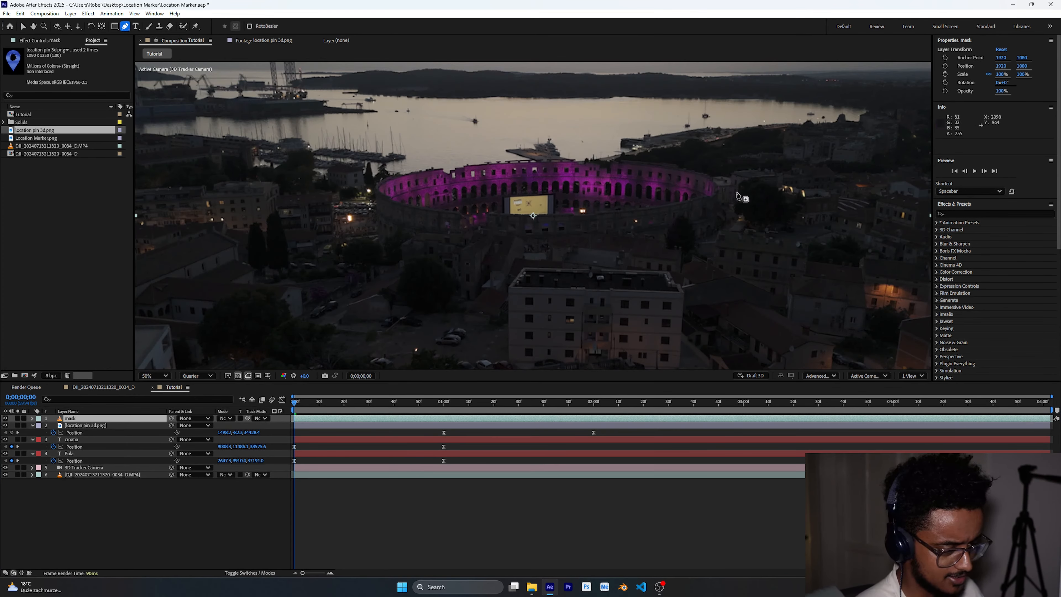
left_click(714, 183)
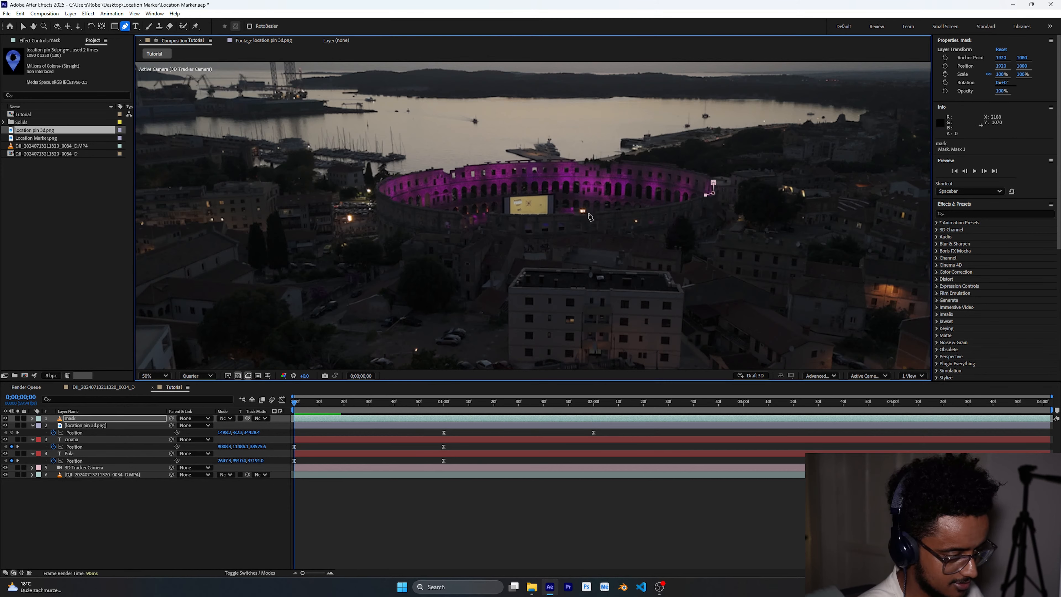
left_click(682, 202)
left_click(639, 208)
left_click(595, 213)
left_click(568, 213)
left_click(535, 214)
left_click(497, 214)
left_click(486, 219)
left_click(473, 225)
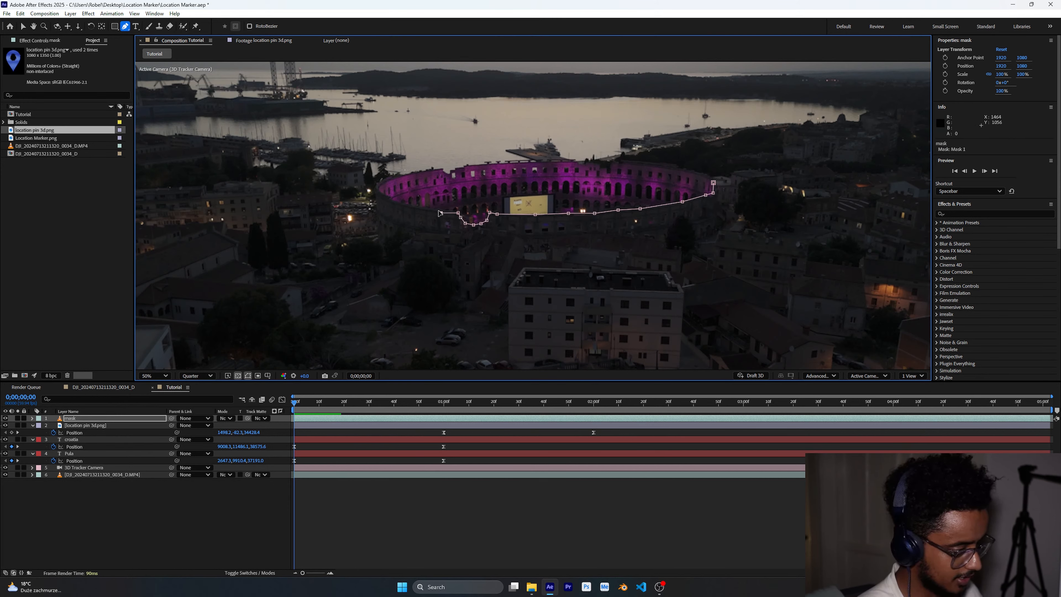
left_click(404, 205)
left_click(391, 198)
left_click(379, 185)
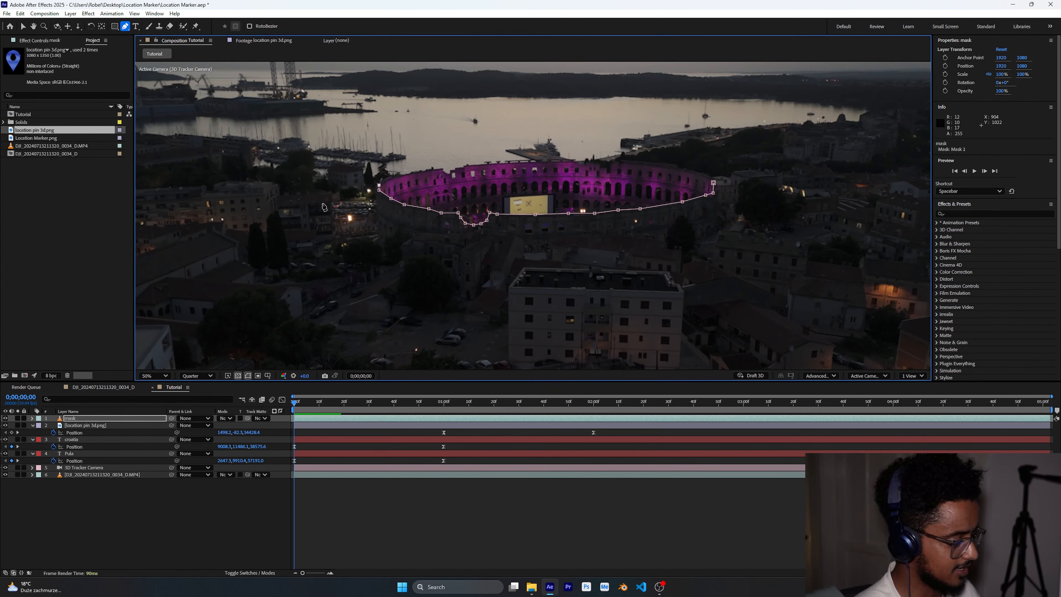
key("comma")
left_click(296, 190)
left_click(289, 349)
left_click(829, 349)
left_click(804, 207)
left_click(623, 200)
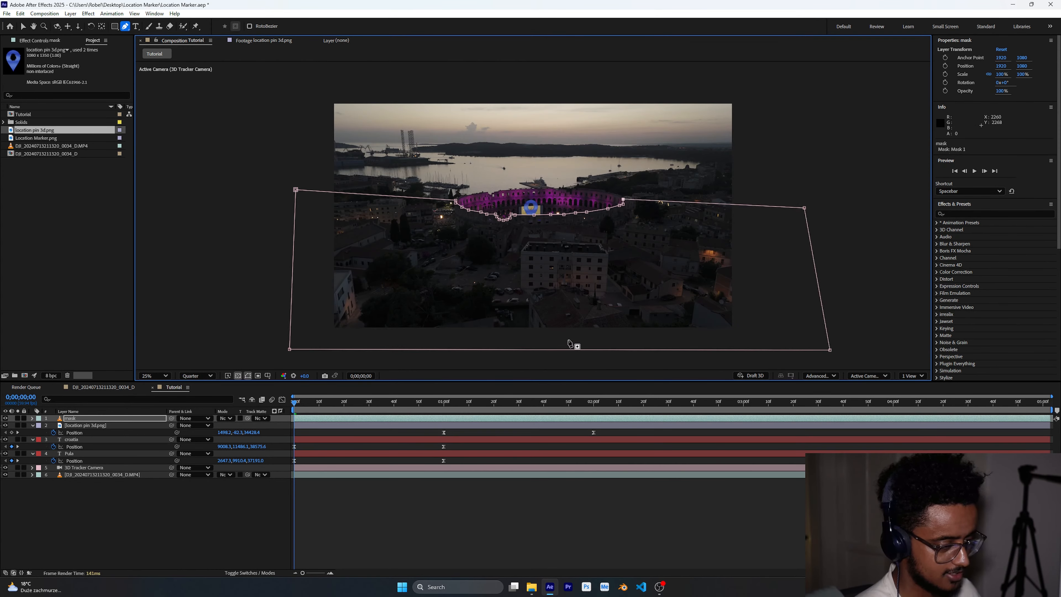
key("F2")
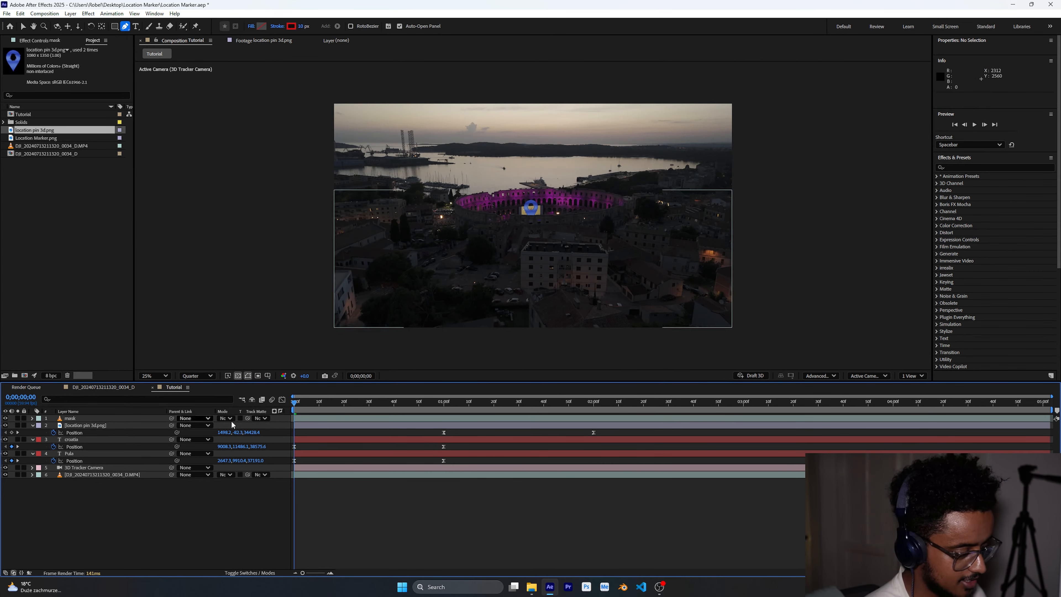
- Reveal the mask layer's Mask 1 properties and set its feather to 10 pixels
left_click(109, 418)
key("m")
left_click(47, 426)
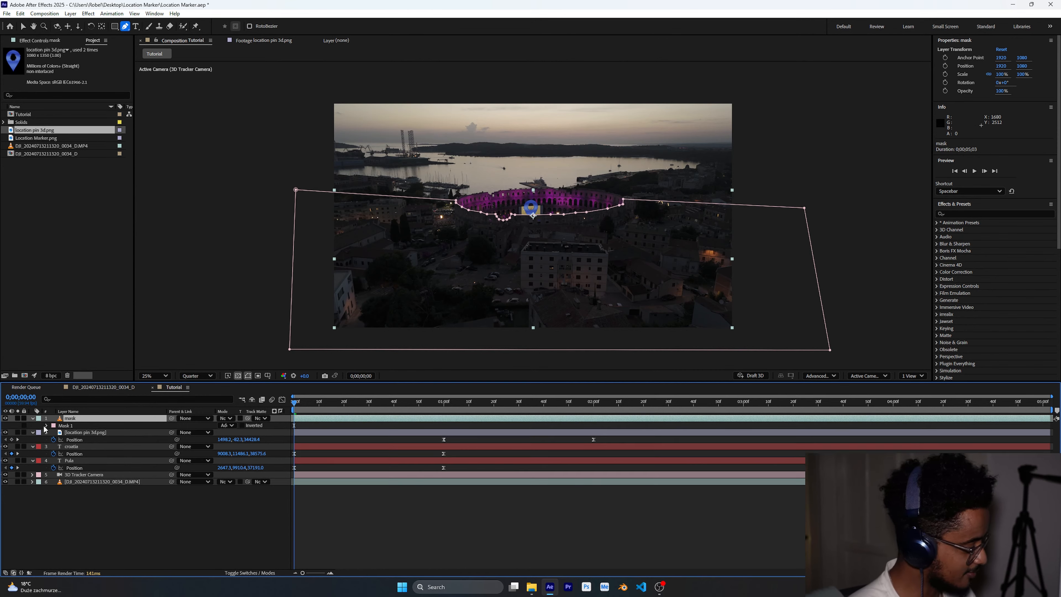
left_click(46, 425)
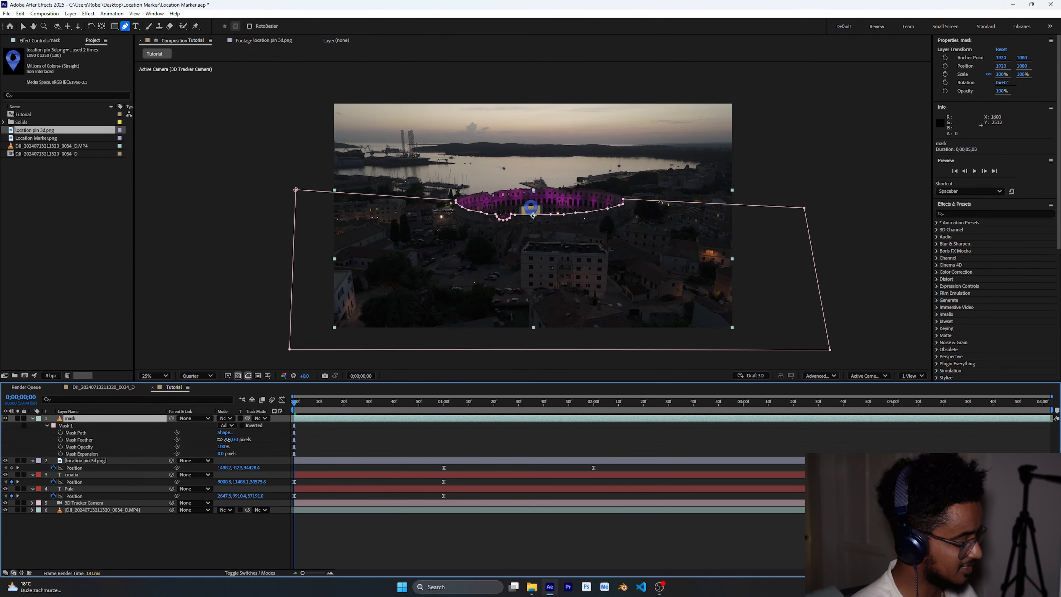
mouse_move(228, 439)
left_mouse_down()
mouse_move(249, 436)
mouse_move(237, 444)
left_mouse_up()
left_click(455, 544)
- At 1 second, move the location pin slightly downward in the viewer so it sits behind the arena
scroll(542, 229, "up", 4)
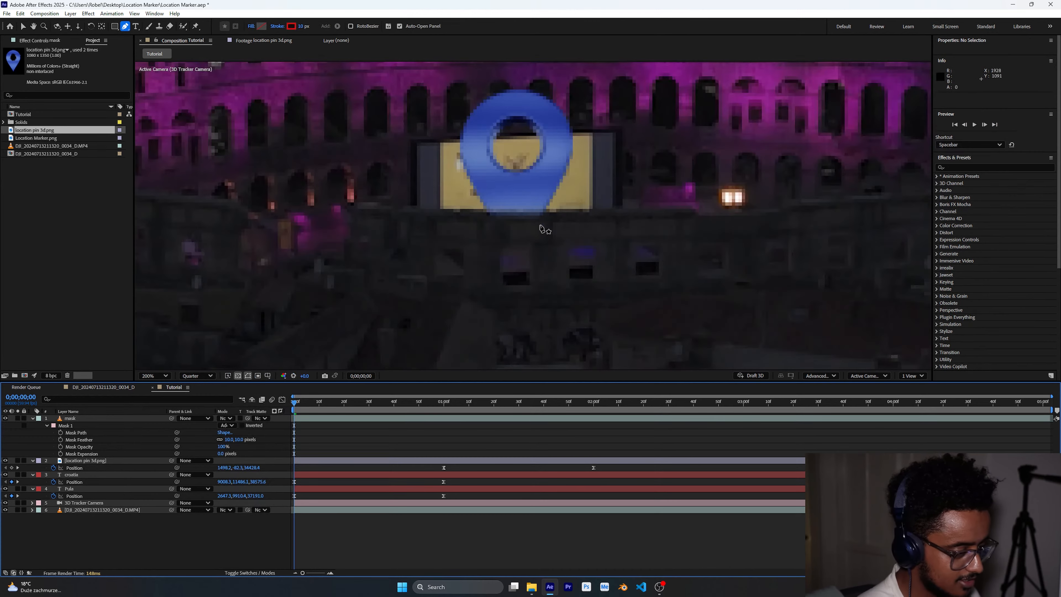
scroll(543, 229, "down", 2)
scroll(542, 229, "down", 2)
left_click(446, 403)
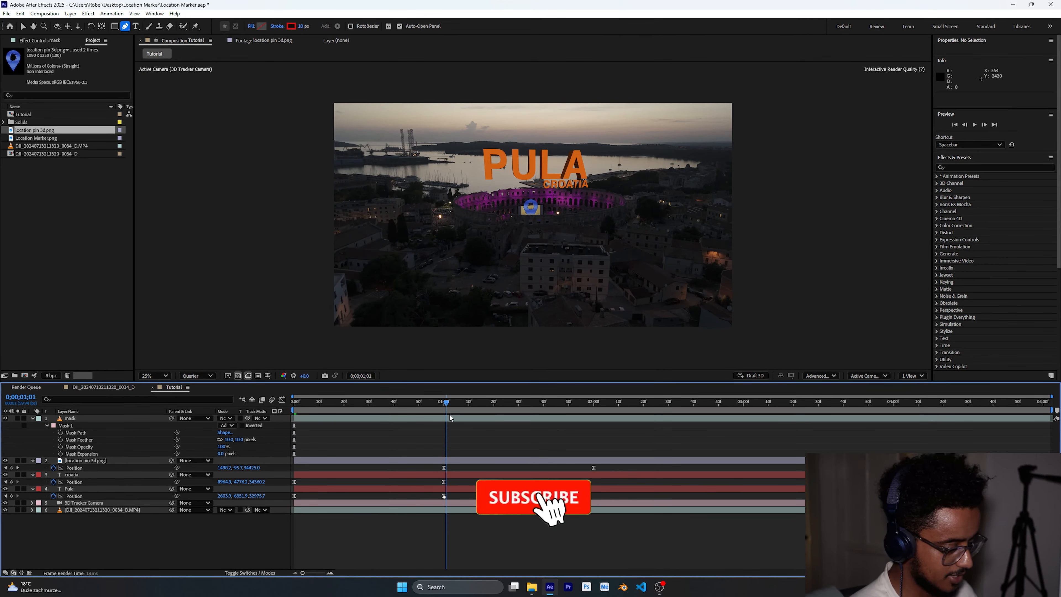
left_click(461, 463)
left_click(158, 558)
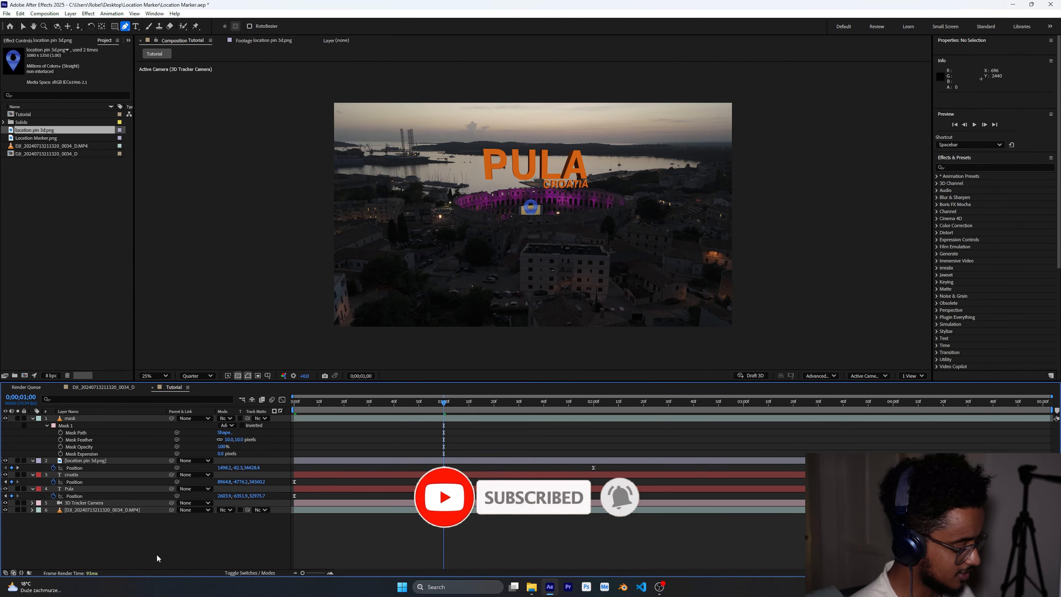
left_click(103, 461)
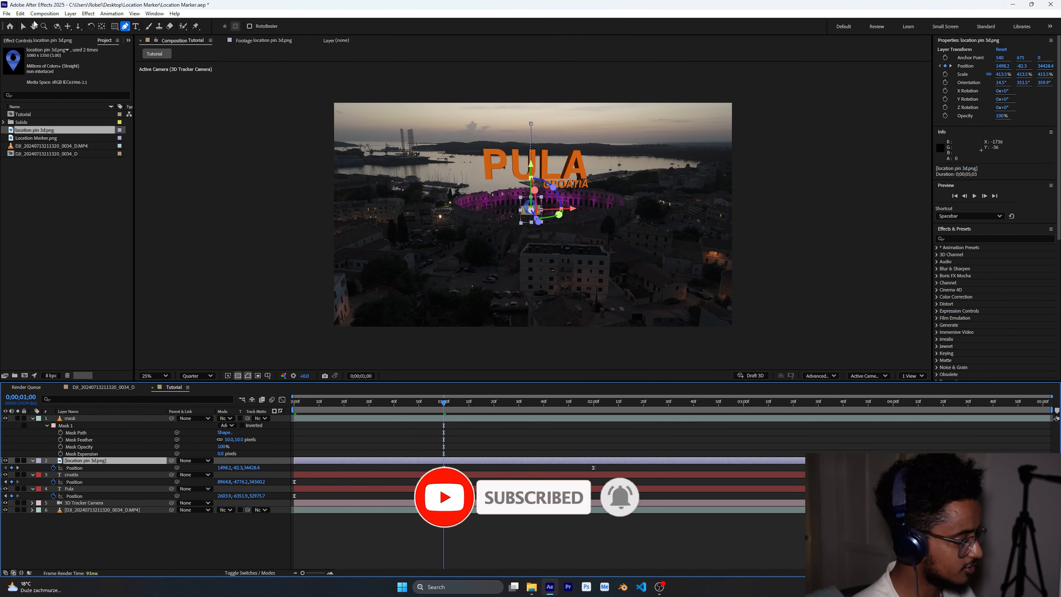
left_click(24, 26)
left_click_drag(531, 165, 531, 184)
- Shorten the work area to end at about 2 seconds and preview the animation
left_click_drag(444, 403, 301, 436)
left_click(301, 436)
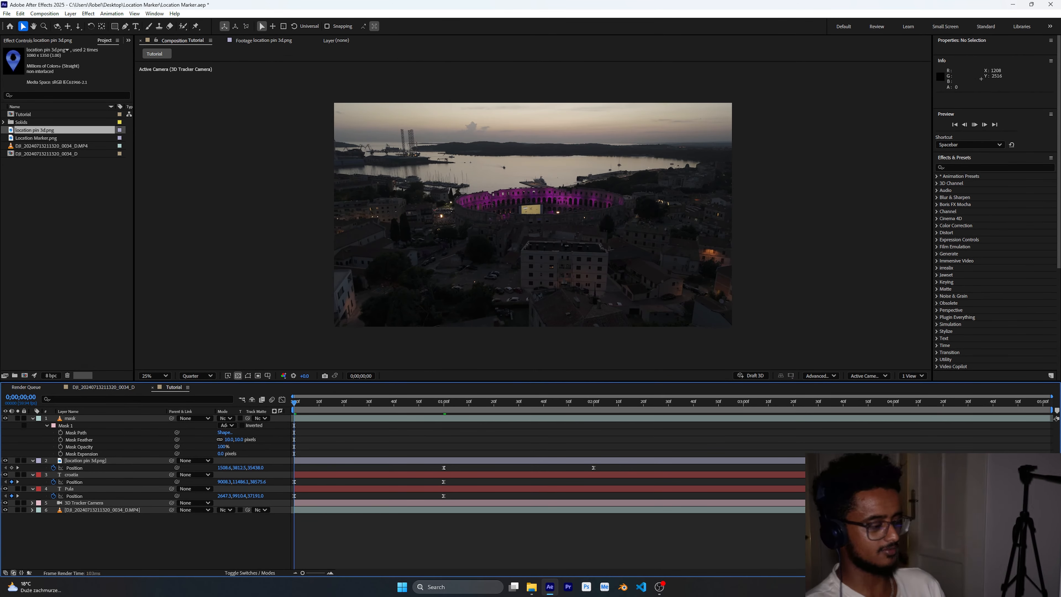
key("space")
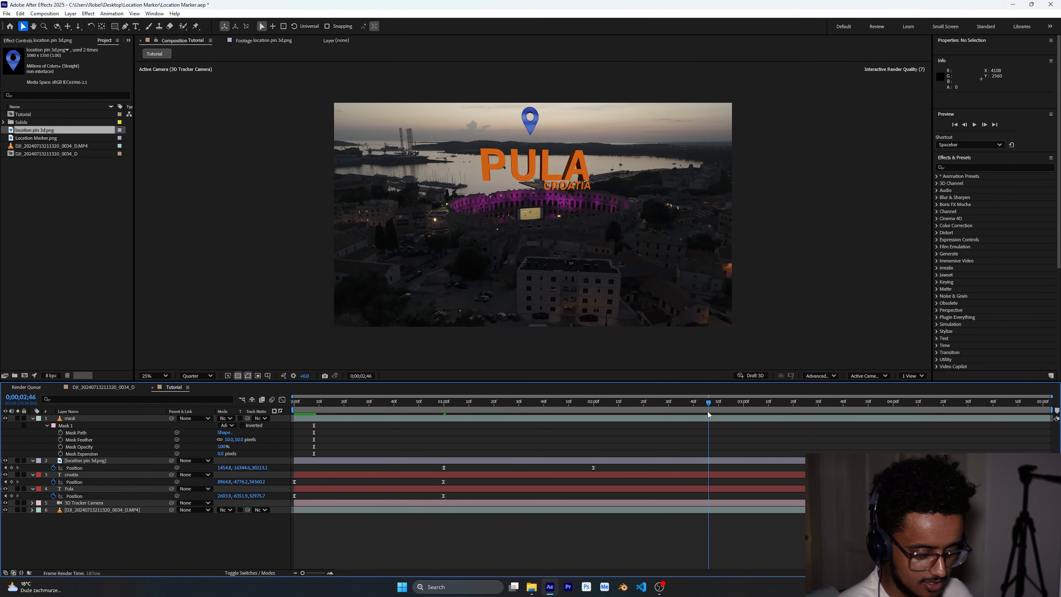
left_click_drag(1049, 412, 603, 409)
key("space")
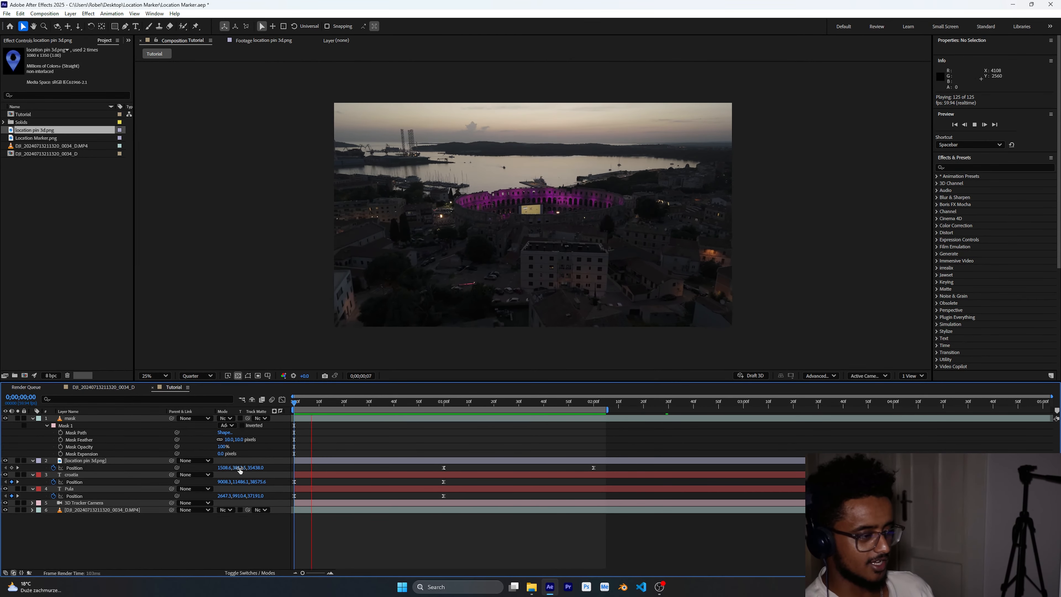
key("space")
- Try to change the Pula layer's Position depth value at about 1:32, then undo it
mouse_move(531, 404)
left_mouse_down()
mouse_move(441, 424)
mouse_move(494, 400)
mouse_move(539, 400)
mouse_move(523, 400)
left_mouse_up()
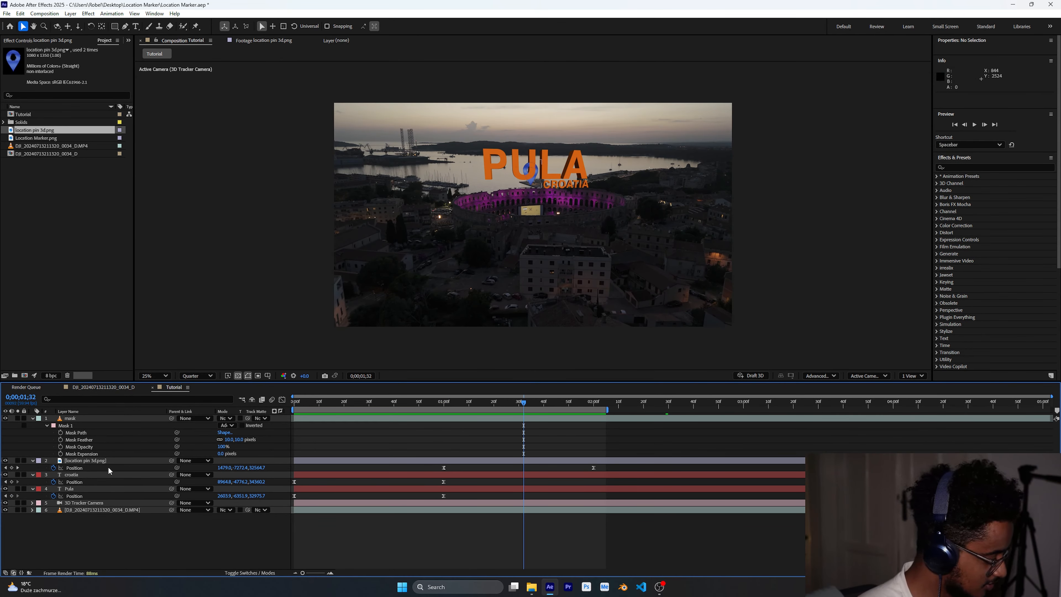
left_click(107, 489)
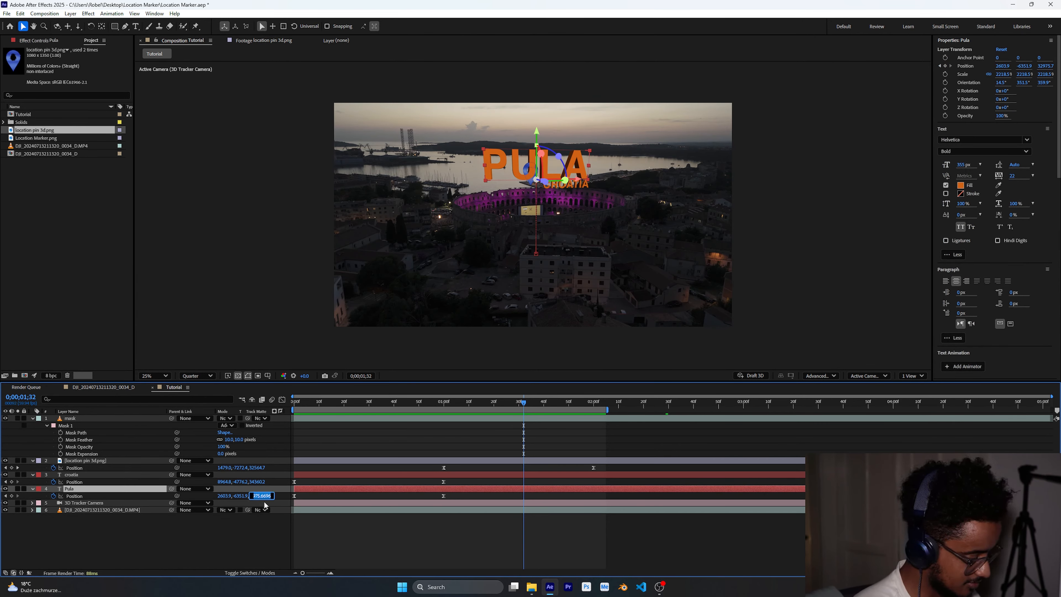
key("BackSpace")
key("BackSpace")
key("BackSpace")
key("BackSpace")
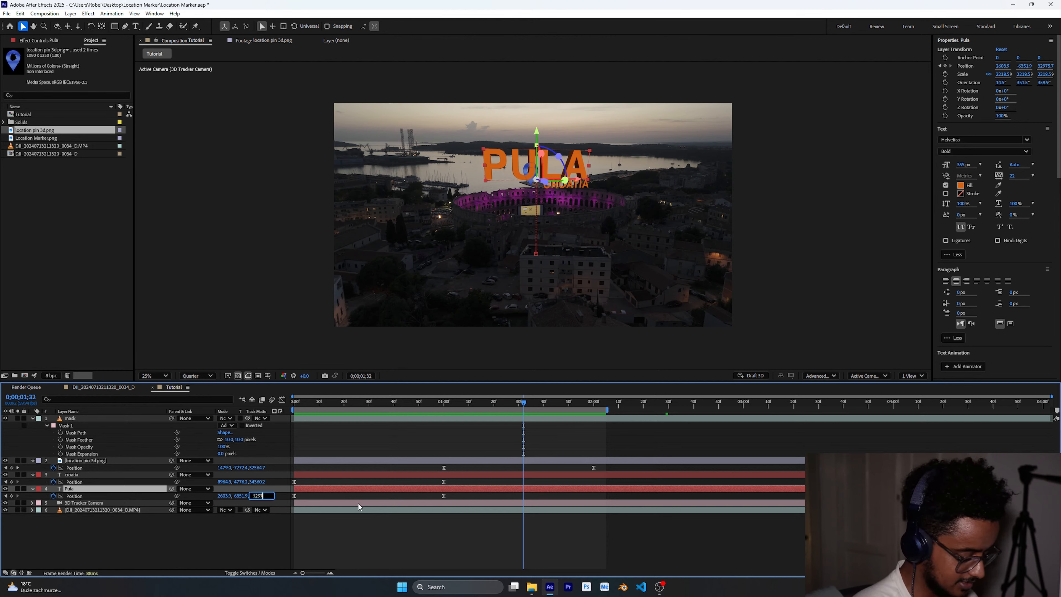
type("6")
left_click(477, 404)
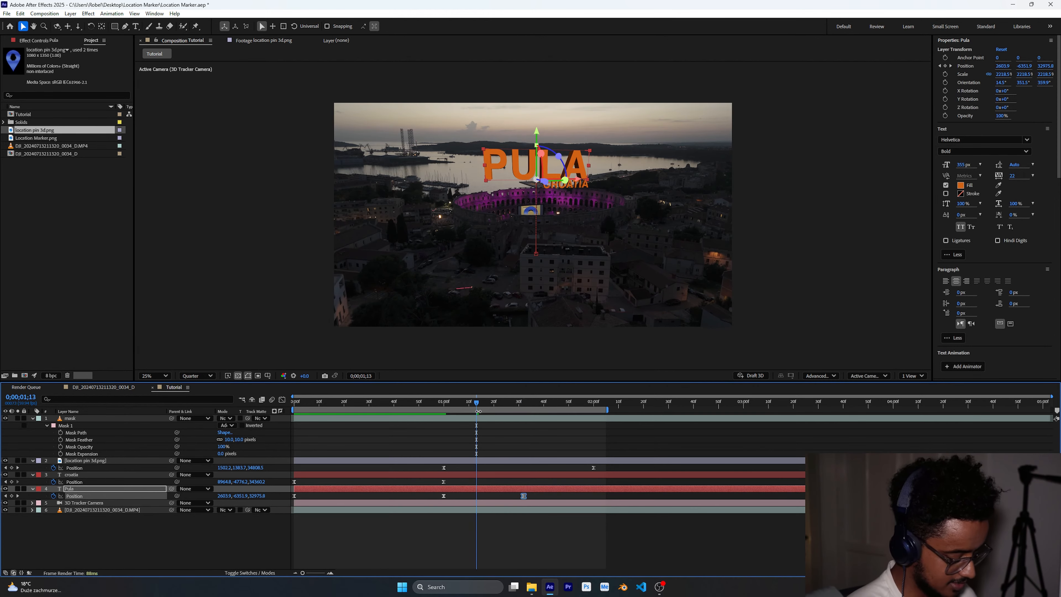
key("ctrl+z")
- Adjust the location pin's 1-second Position keyframe by nudging the pin in the viewer, then preview
key("j")
left_click(444, 468)
left_click(32, 460)
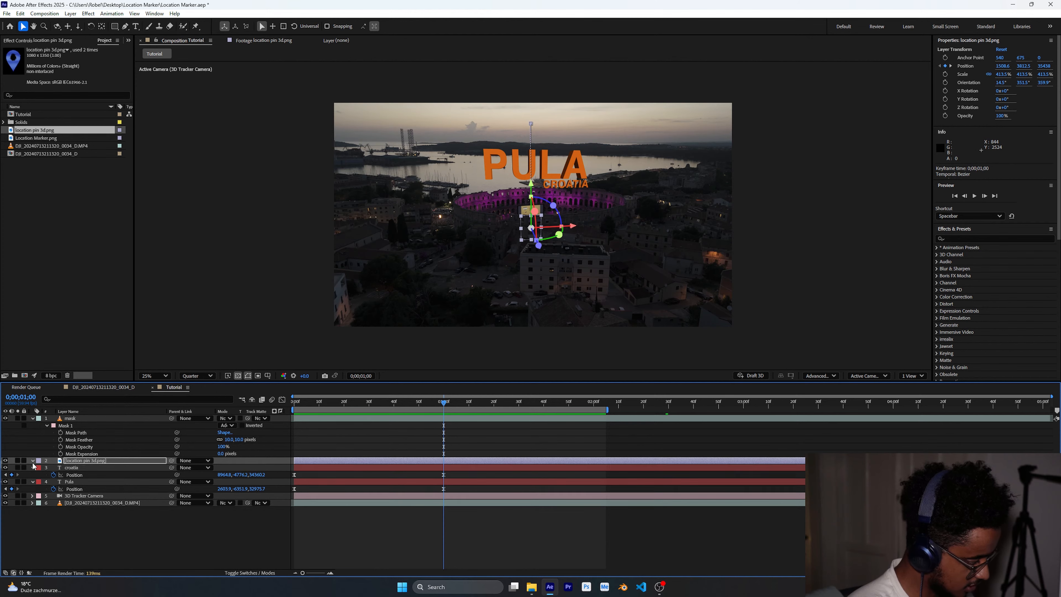
left_click(33, 461)
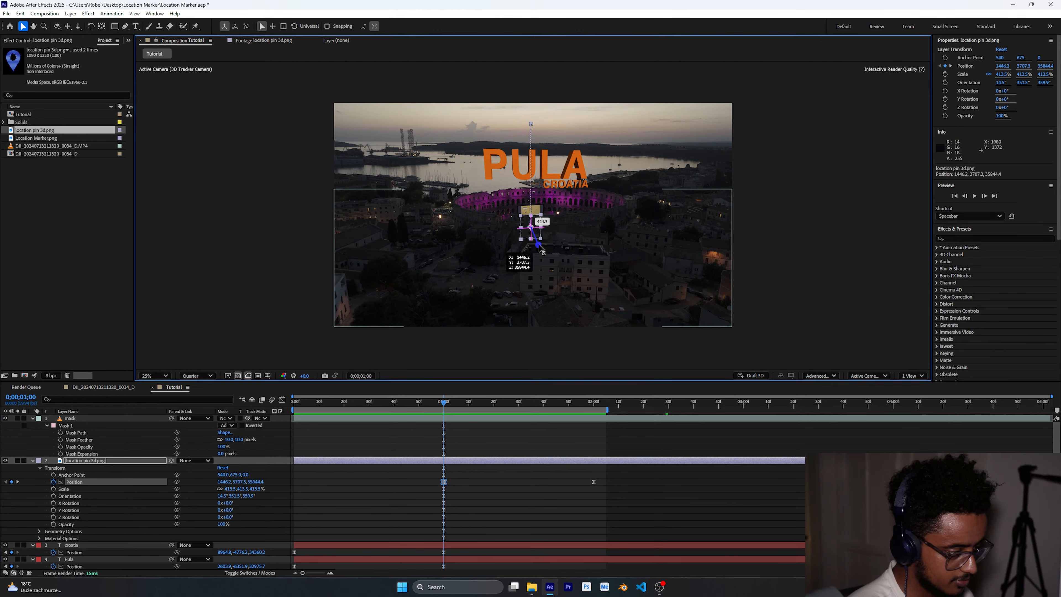
left_click_drag(445, 400, 529, 404)
left_click(610, 489)
key("space")
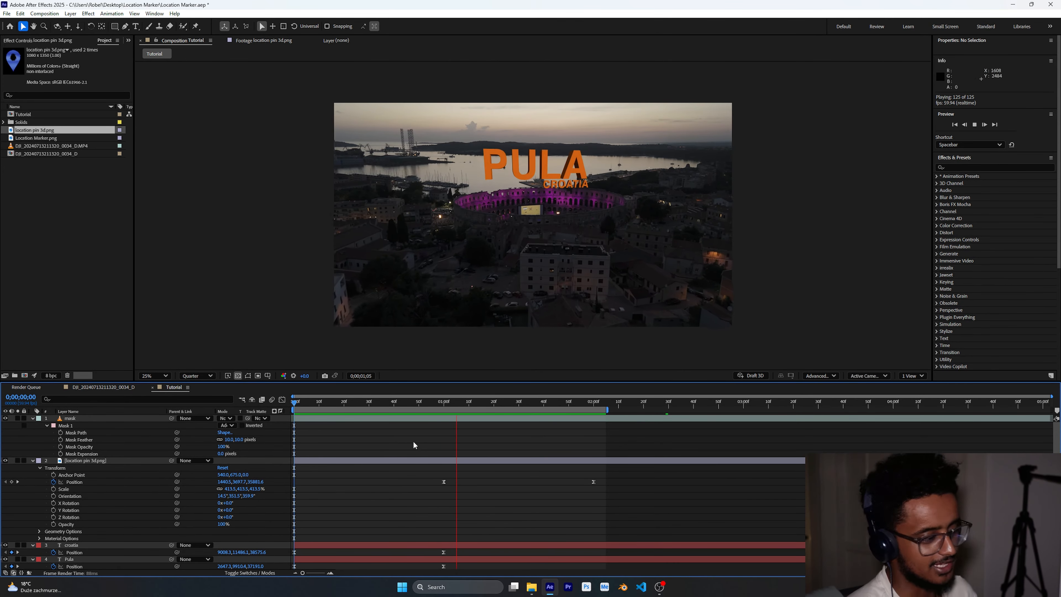
key("space")
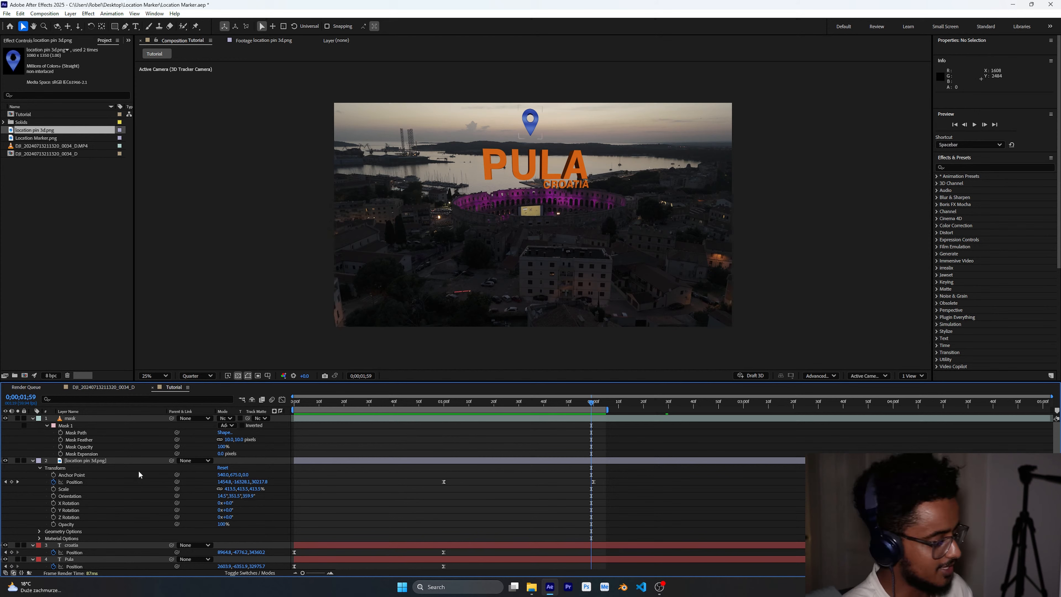
left_click(32, 461)
left_click(32, 482)
left_click(32, 467)
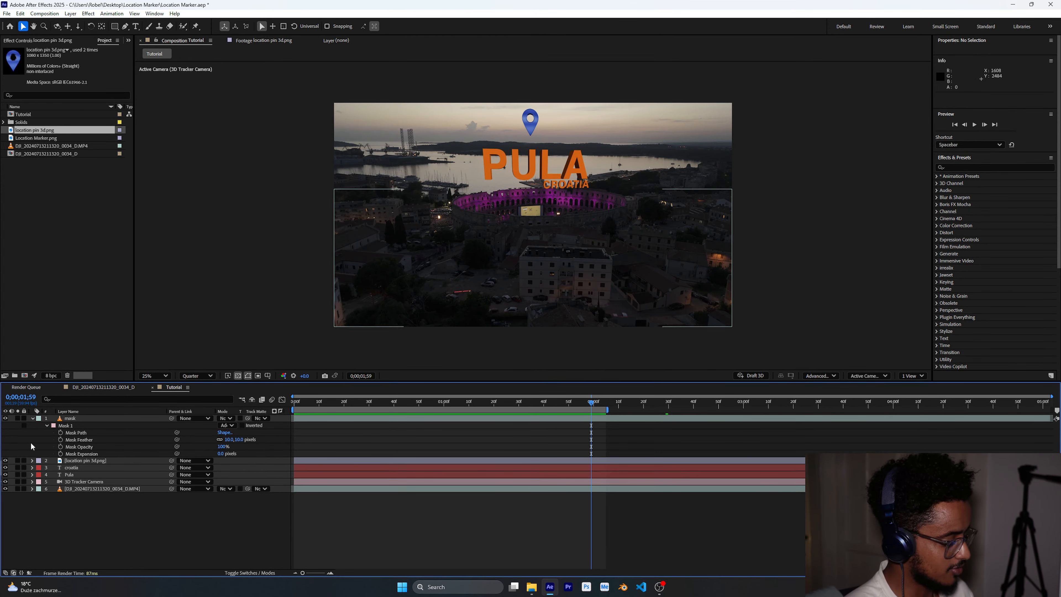
left_click(32, 418)
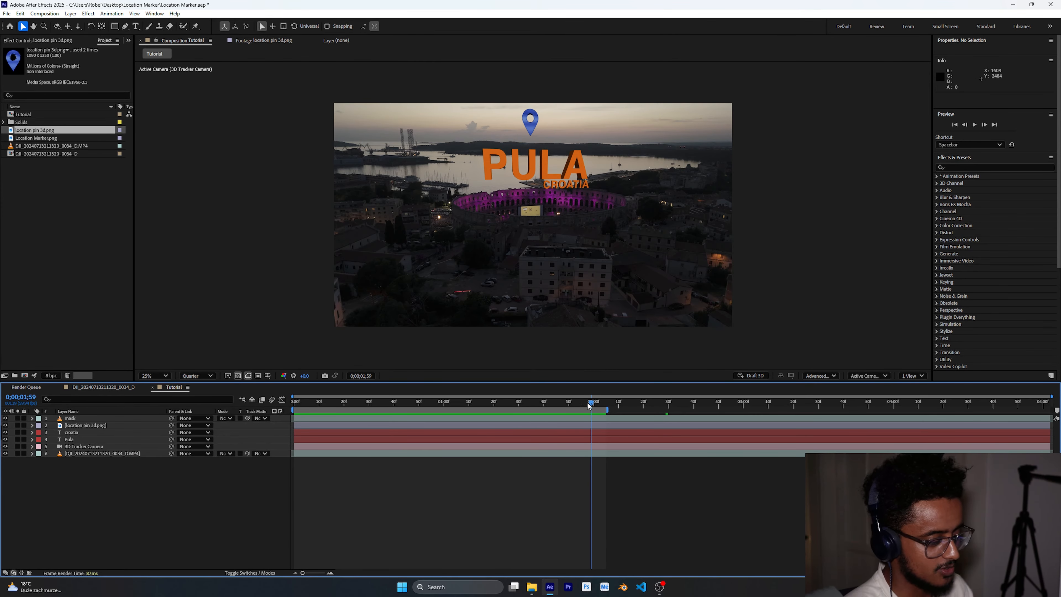
left_click_drag(590, 405, 295, 416)
- Try to add Z Rotation keyframes to the location pin between 1 and 2 seconds, then undo
left_click(67, 426)
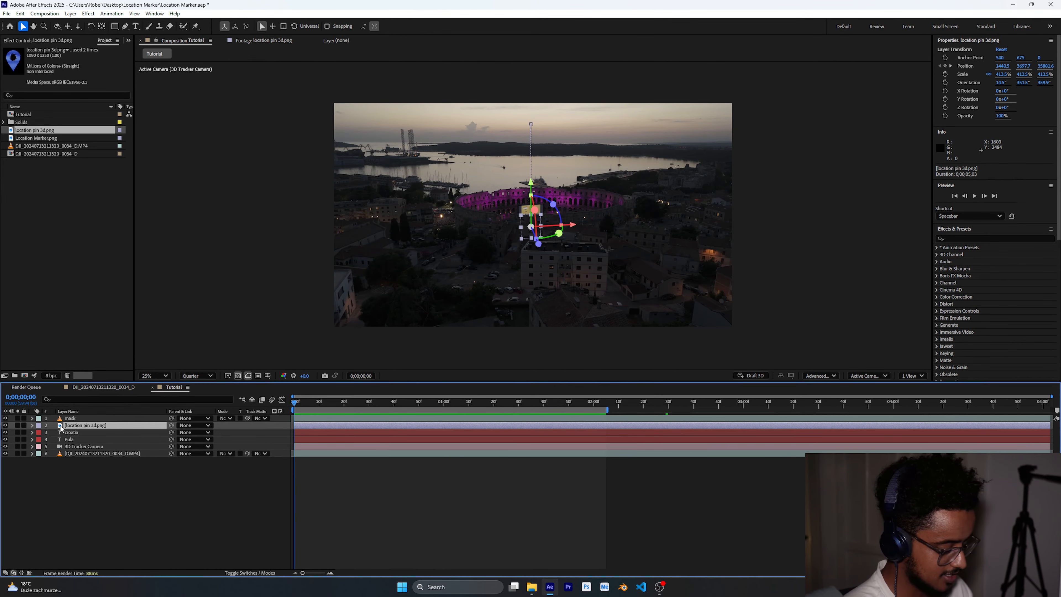
key("r")
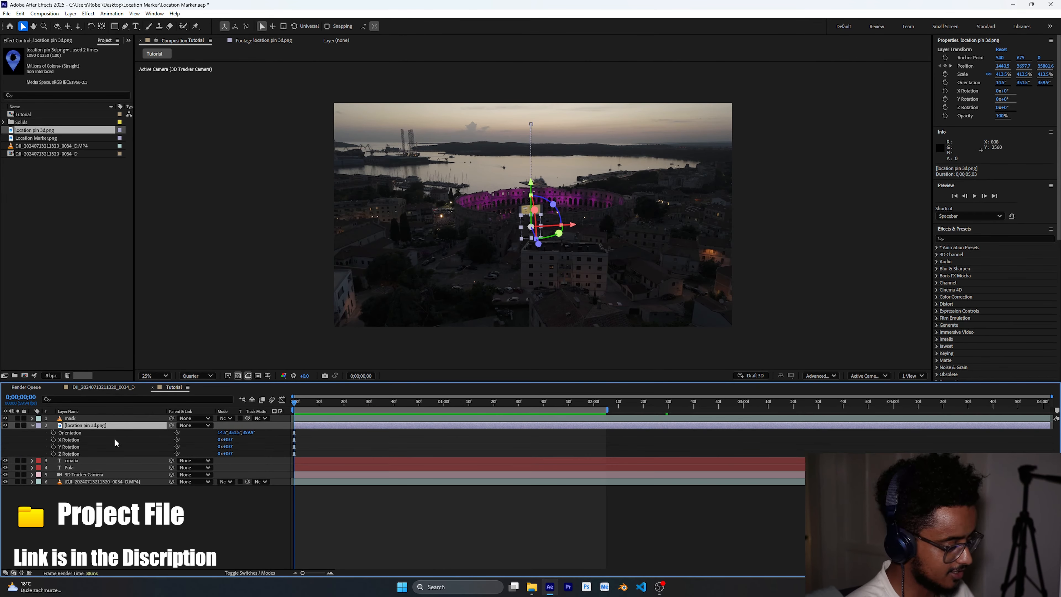
left_click_drag(295, 404, 446, 404)
key("p")
key("shift+r")
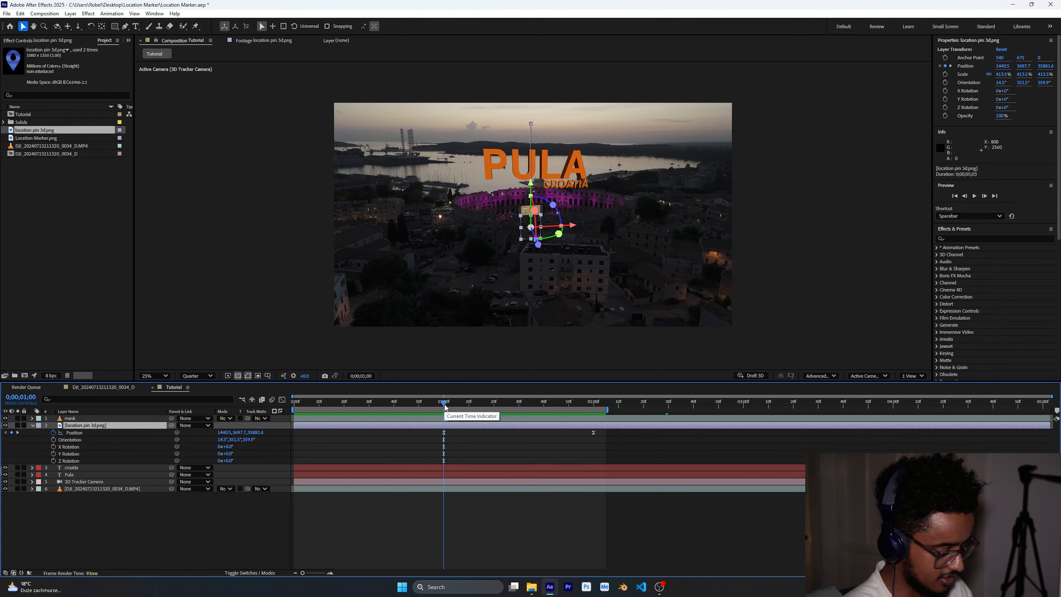
key("alt+shift+r")
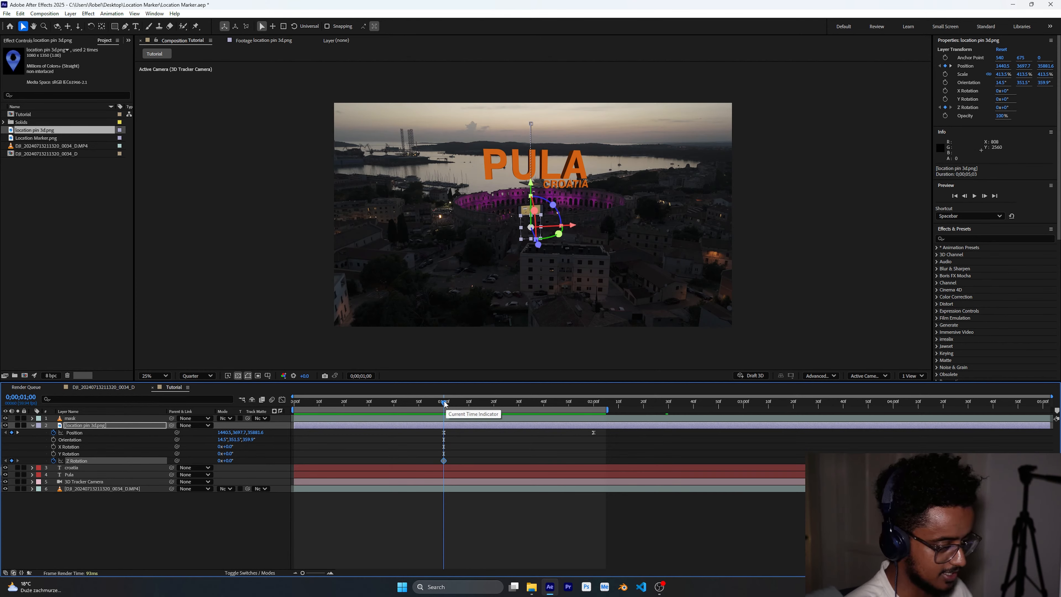
left_click_drag(446, 403, 595, 408)
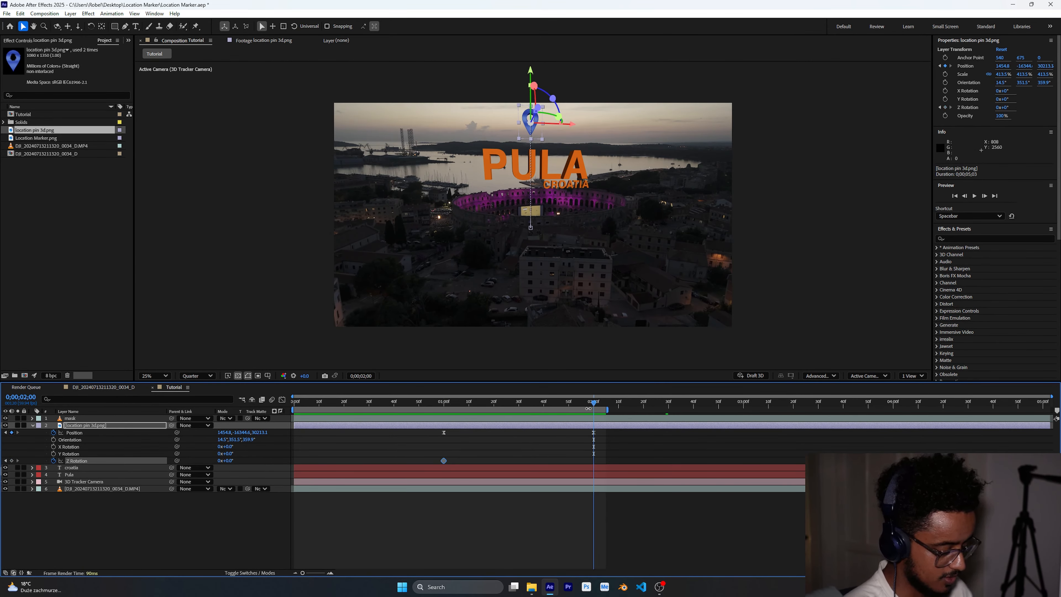
left_click(219, 460)
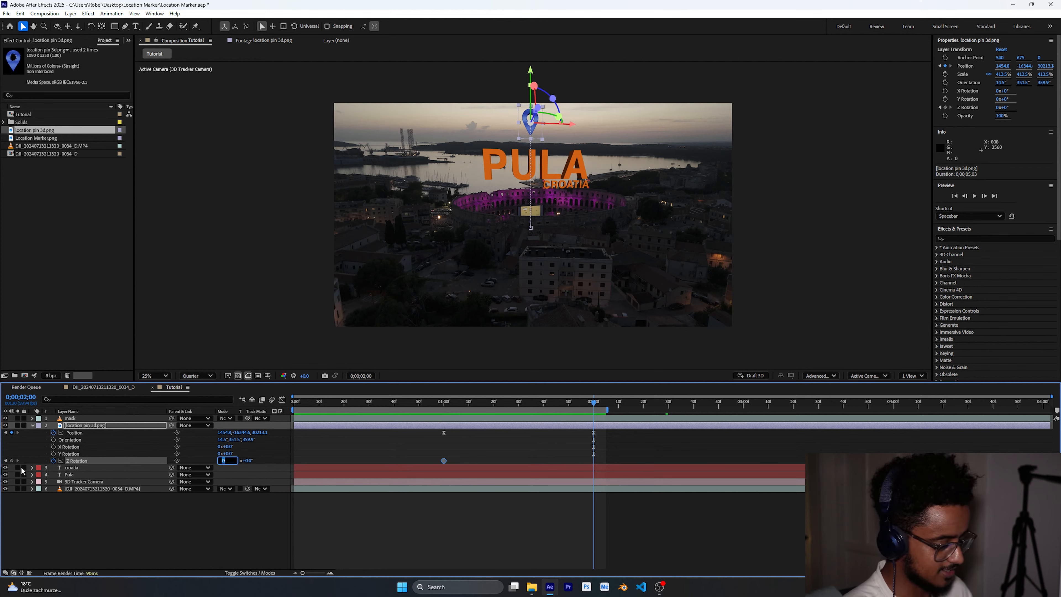
key("Return")
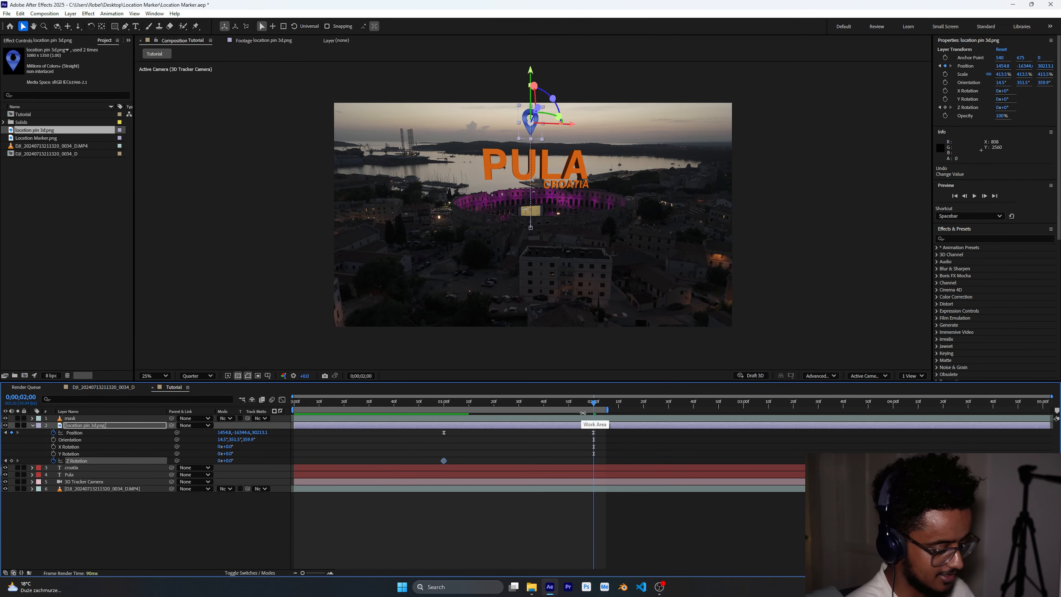
key("ctrl+z")
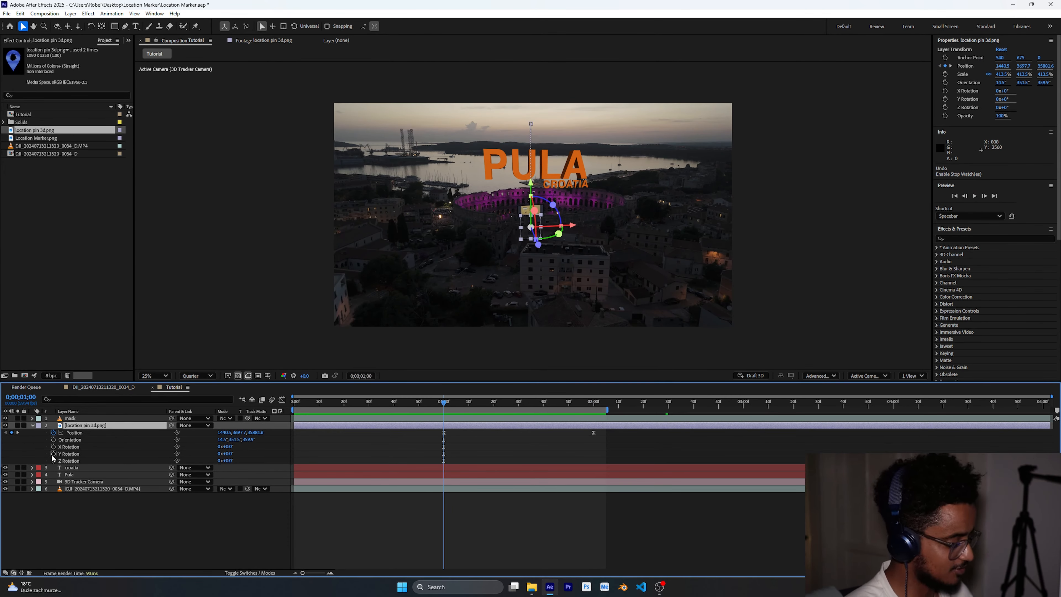
- Animate the location pin's Y Rotation with keyframes so it spins between 1 and 2 seconds
left_click(54, 453)
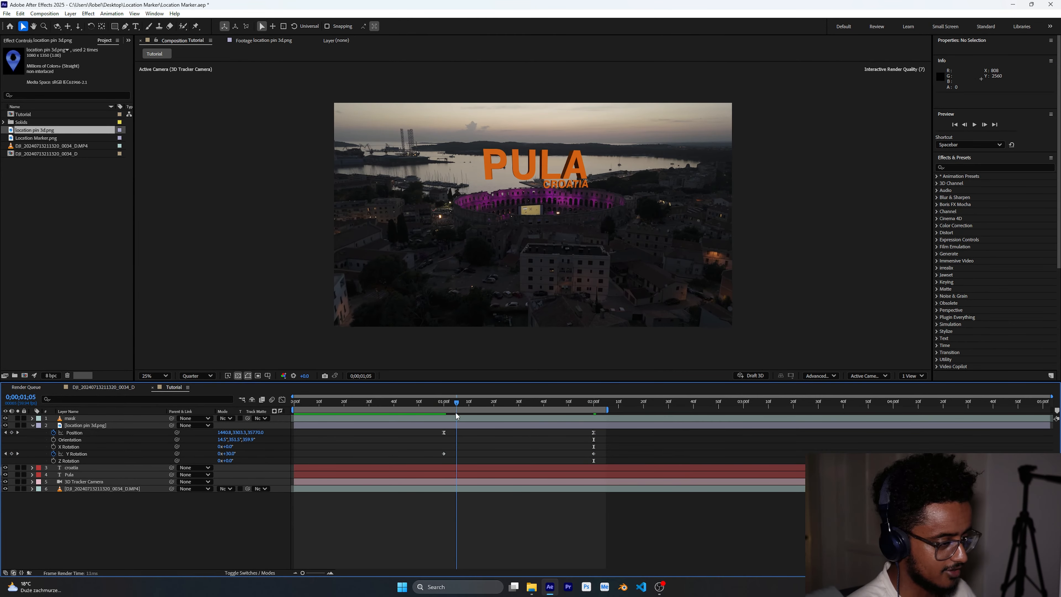
left_click_drag(456, 413, 521, 412)
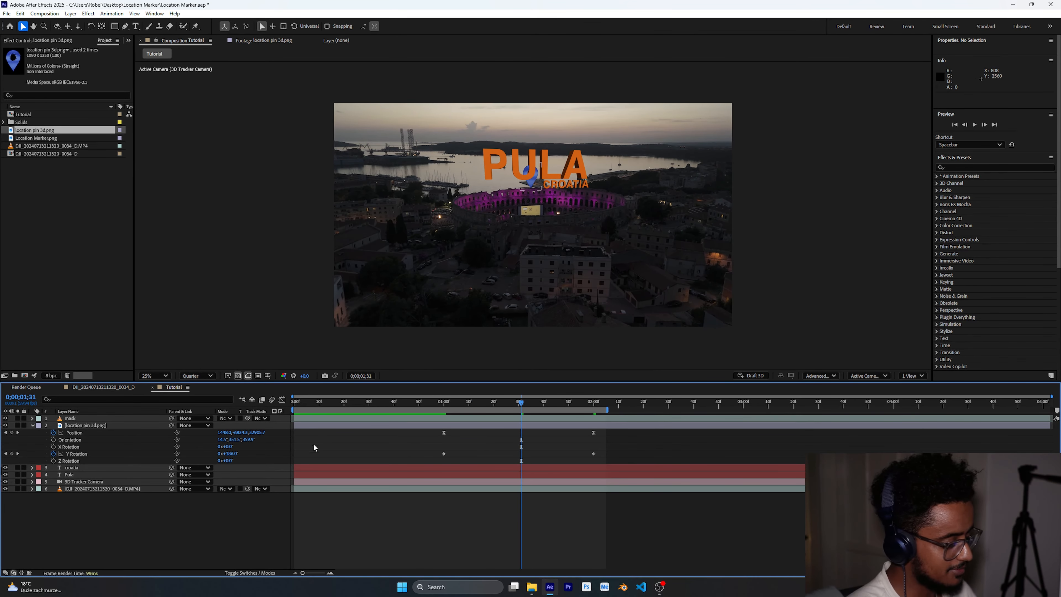
- Reveal keyframes of the pin, croatia and Pula layers, and shift the pin's keyframes one second earlier to start at 0
left_click(33, 425)
left_click(86, 426)
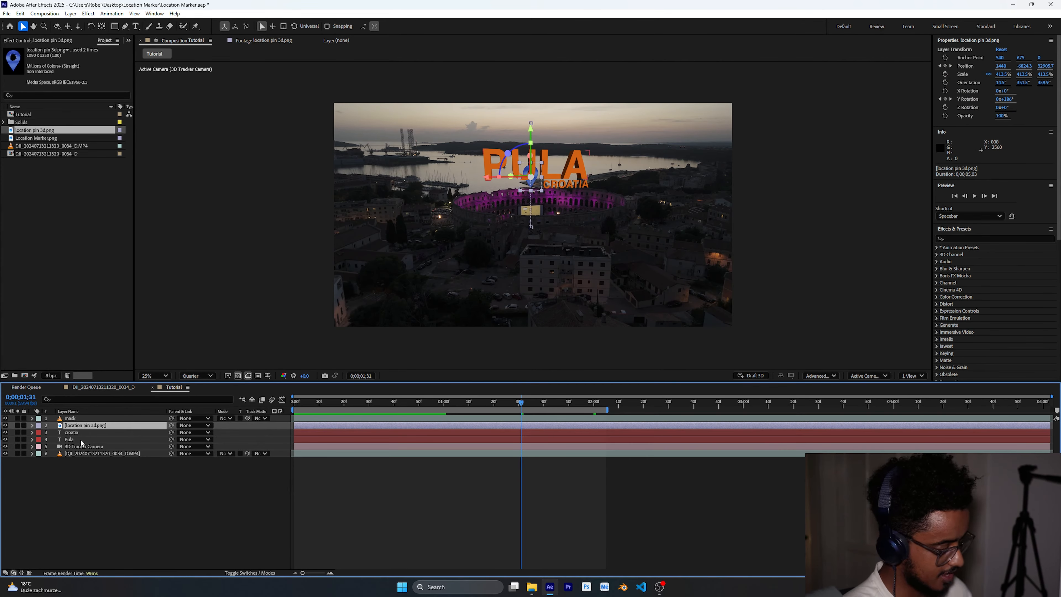
left_click(80, 442, "shift")
key("y")
key("u")
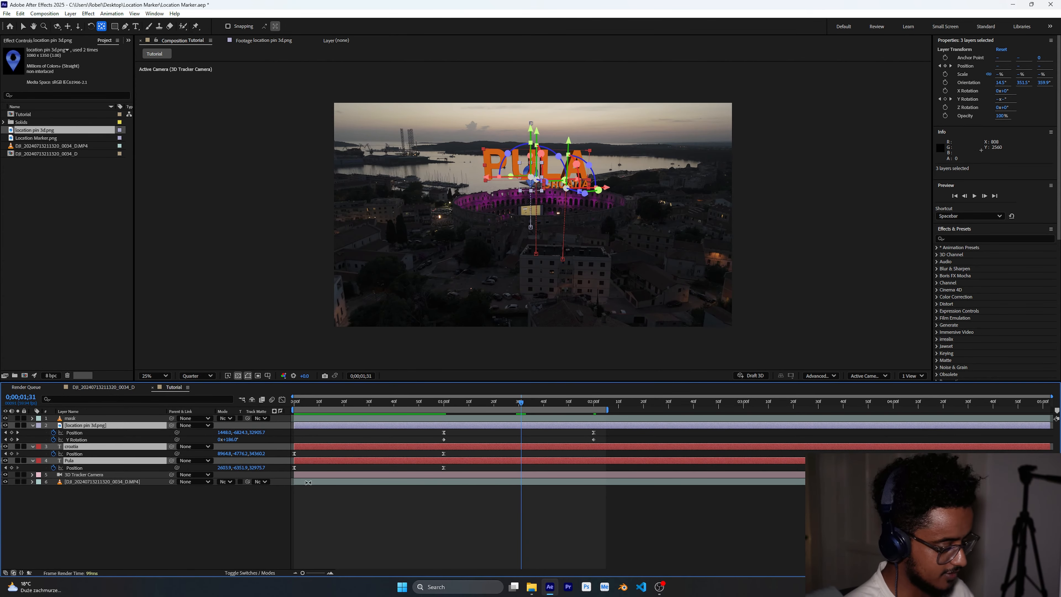
left_click_drag(607, 429, 435, 442)
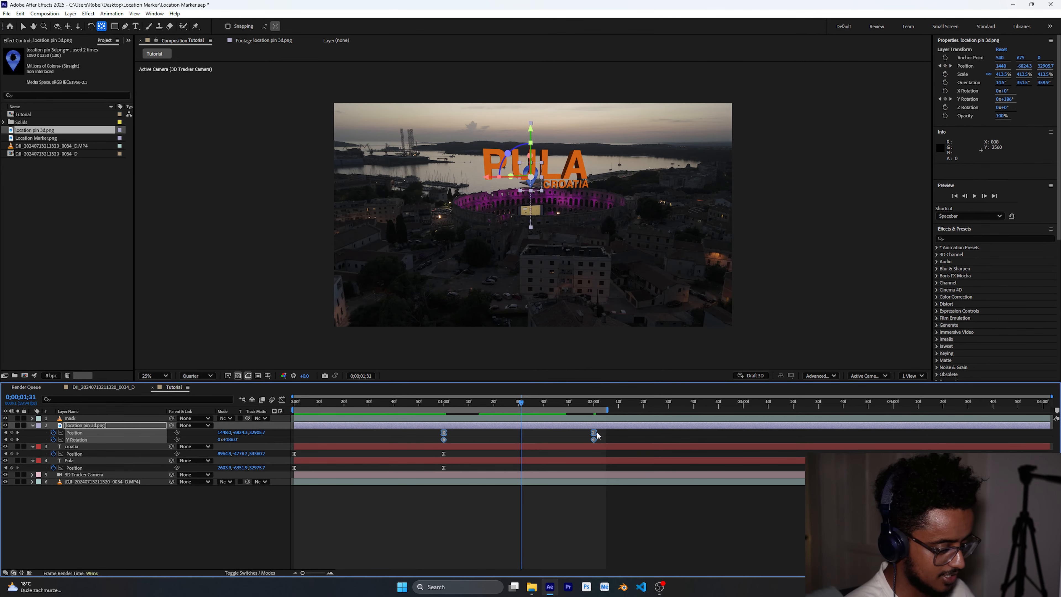
left_click_drag(595, 436, 290, 471)
- Shift the croatia and Pula Position keyframes one second later, to 1 and 2 seconds
left_click(487, 452)
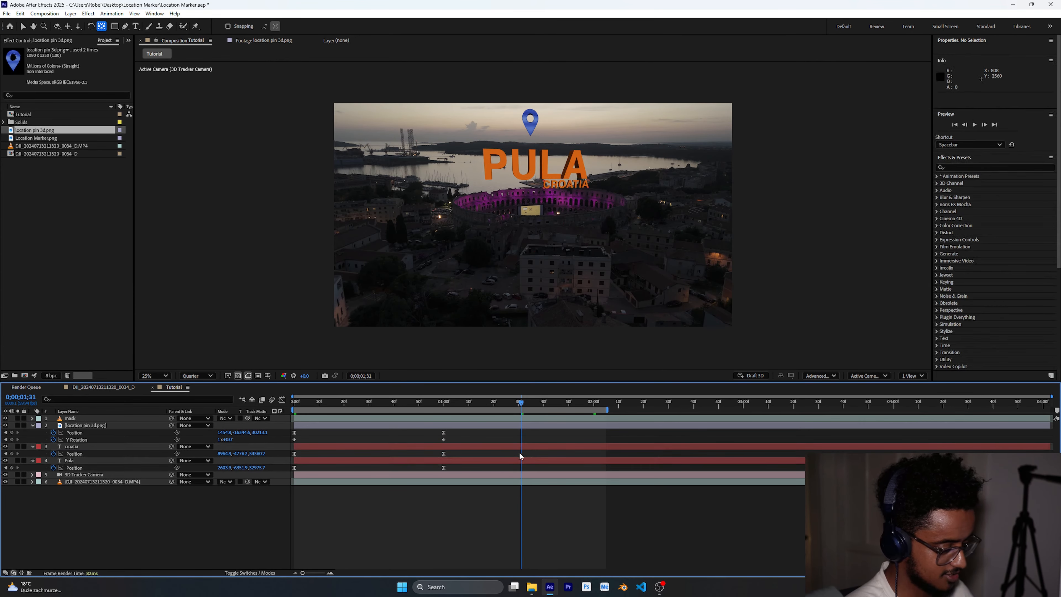
left_click_drag(467, 452, 287, 471)
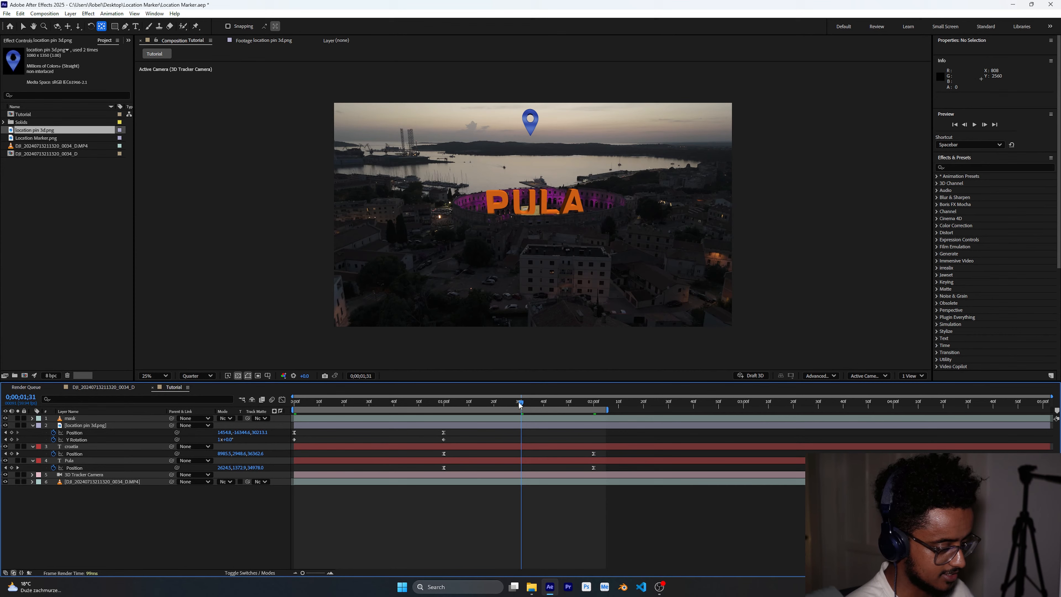
left_click_drag(520, 404, 423, 404)
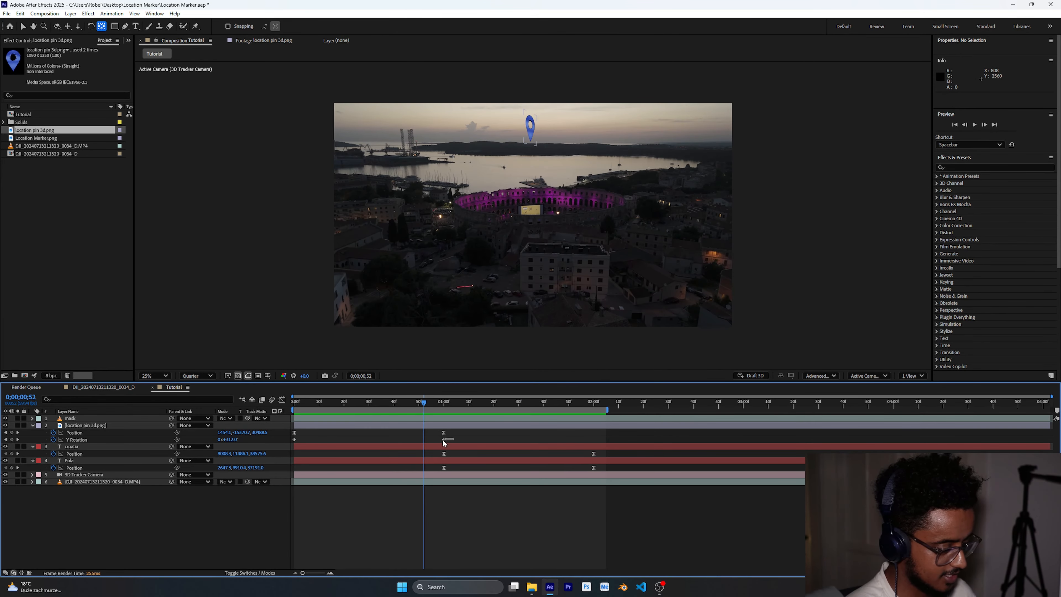
- Apply Easy Ease to the pin's 1-second Y Rotation keyframe
left_click_drag(443, 438, 444, 439)
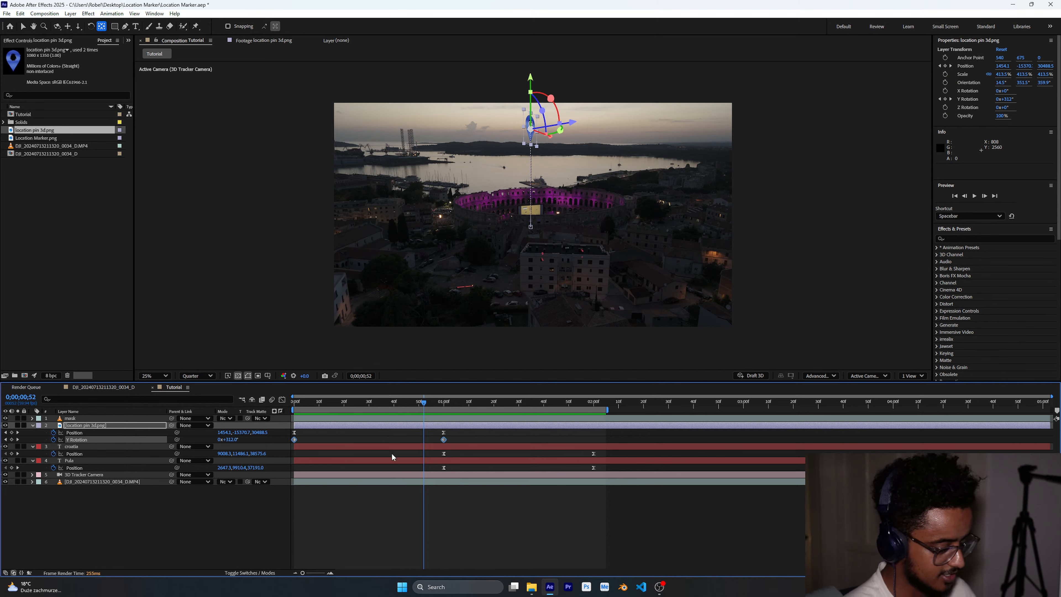
key("F9")
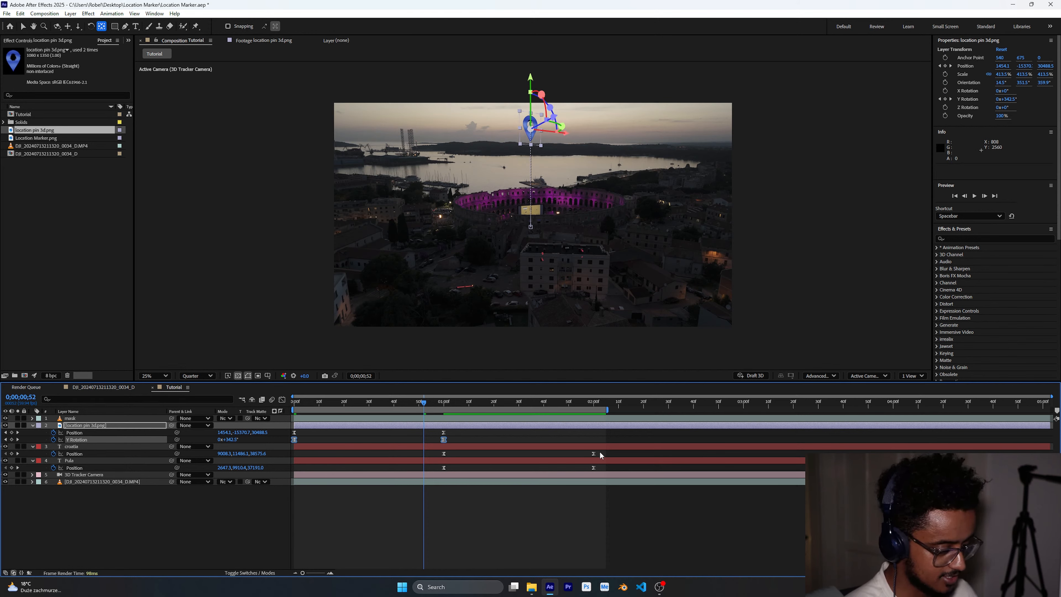
- Slide the croatia and Pula Position keyframes earlier to about 0.5 and 1.5 seconds, then preview from the start
left_click_drag(601, 452, 464, 471)
left_click(588, 453)
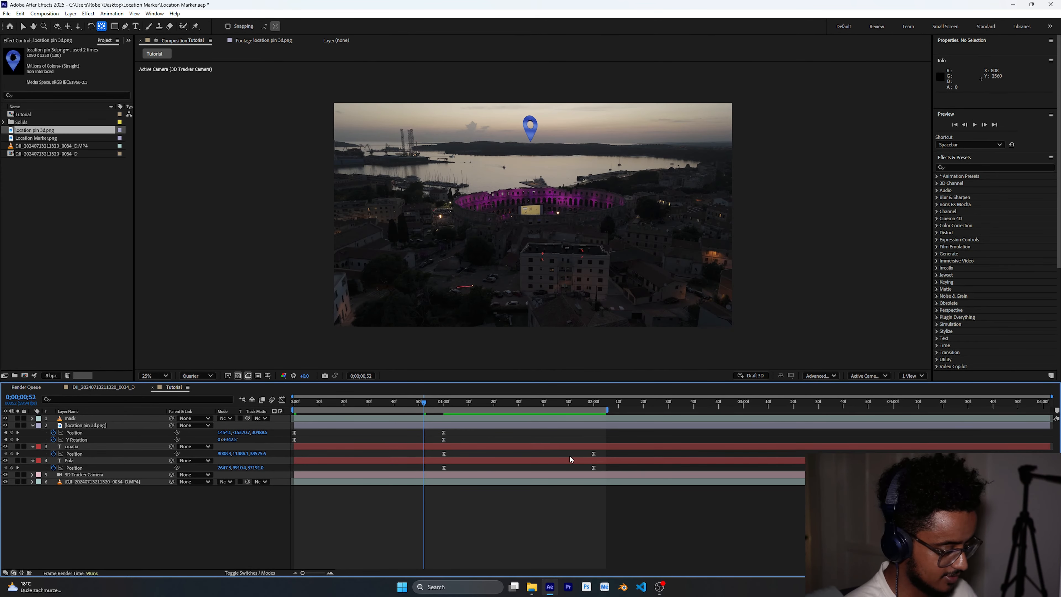
left_click(568, 447)
left_click(403, 474)
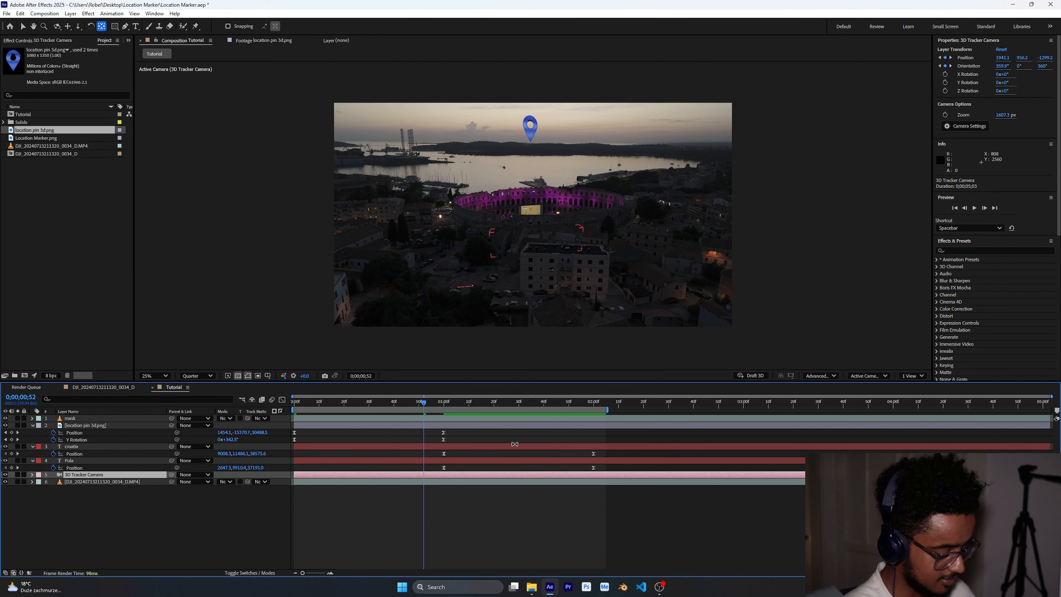
left_click_drag(427, 405, 553, 404)
left_click(611, 463)
left_click_drag(611, 461, 362, 467)
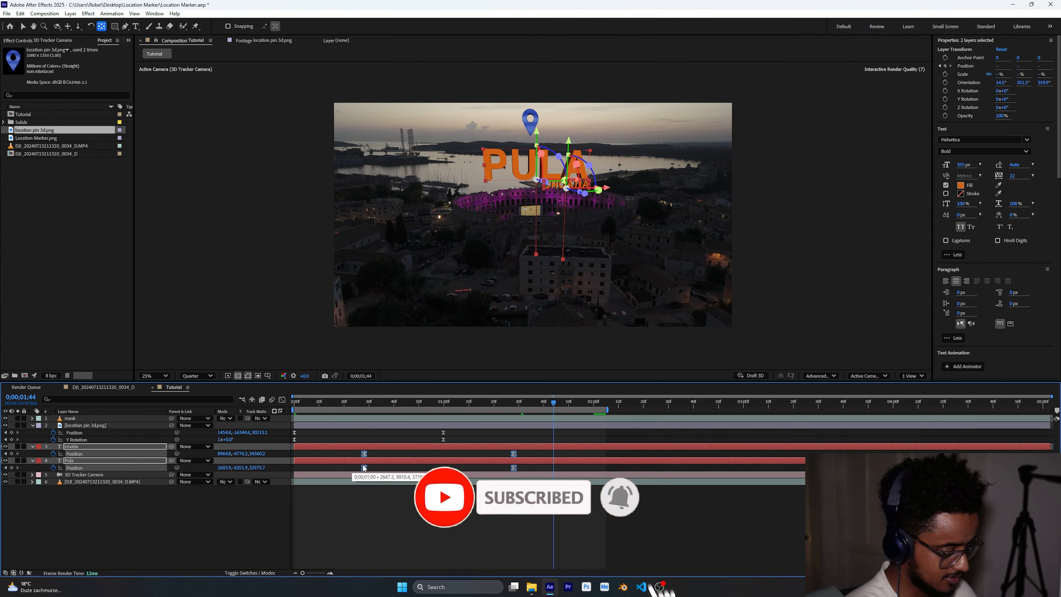
key("Home")
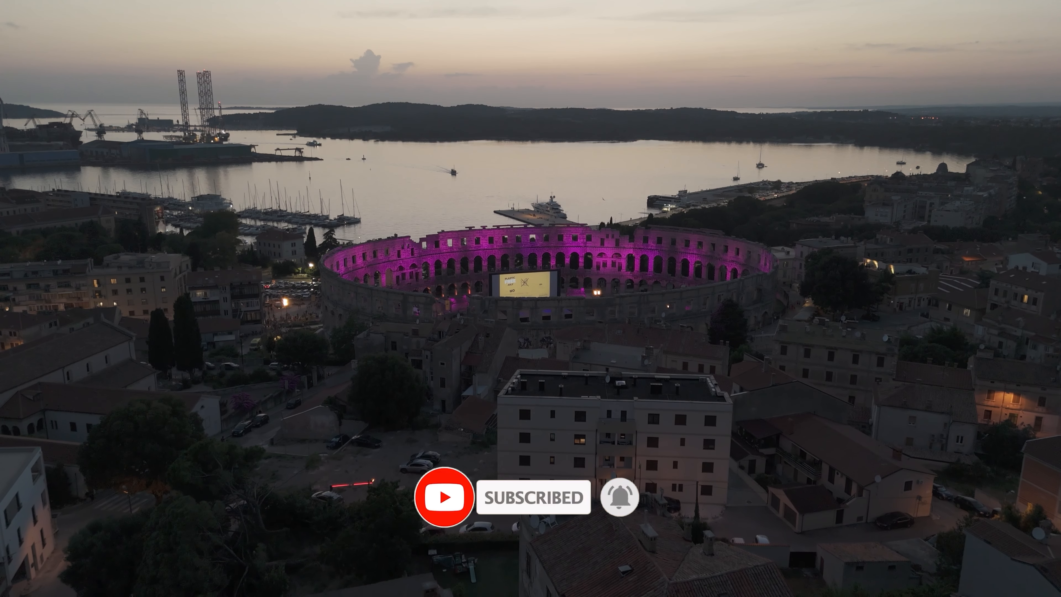